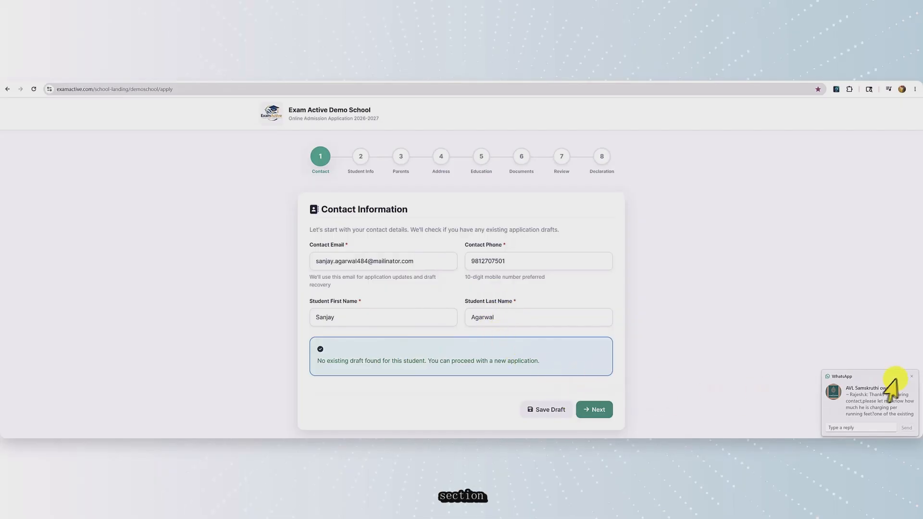
# Dismiss the WhatsApp chat popup covering the filled contact details
pyautogui.click(911, 376)
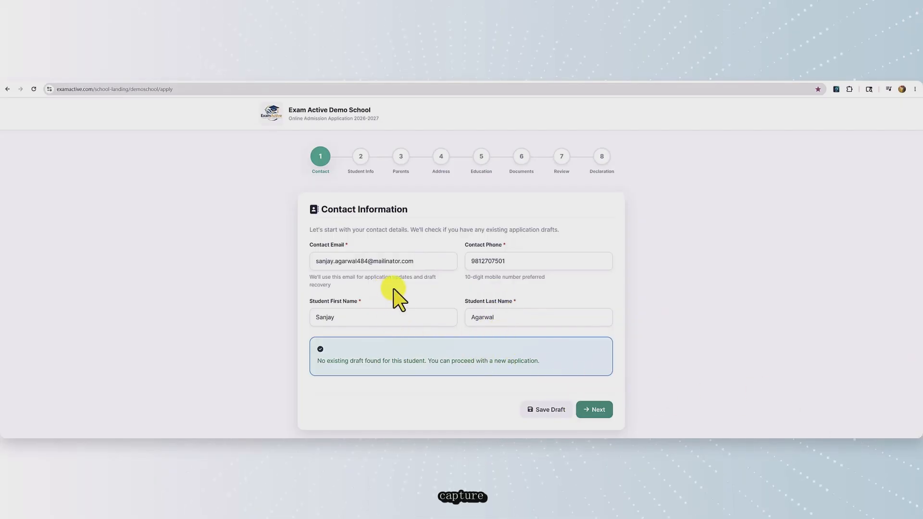
pyautogui.click(598, 410)
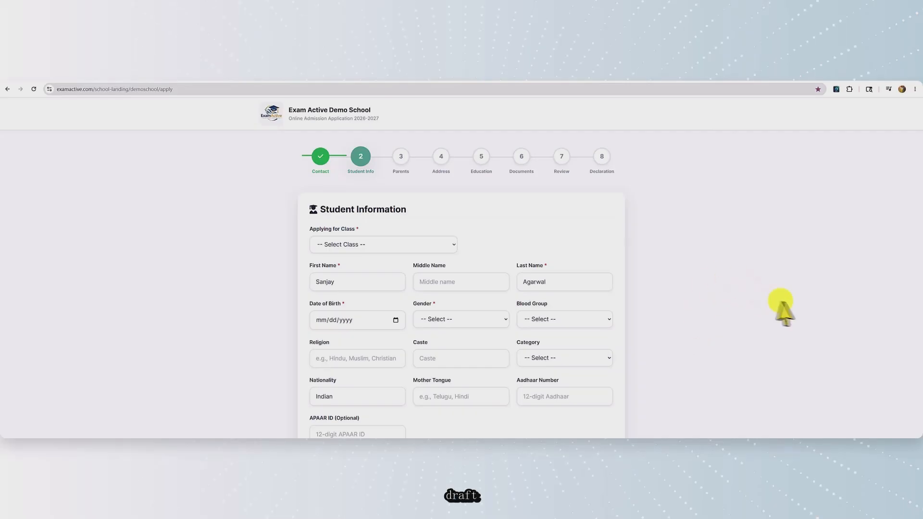
pyautogui.scroll(-2, 769, 303)
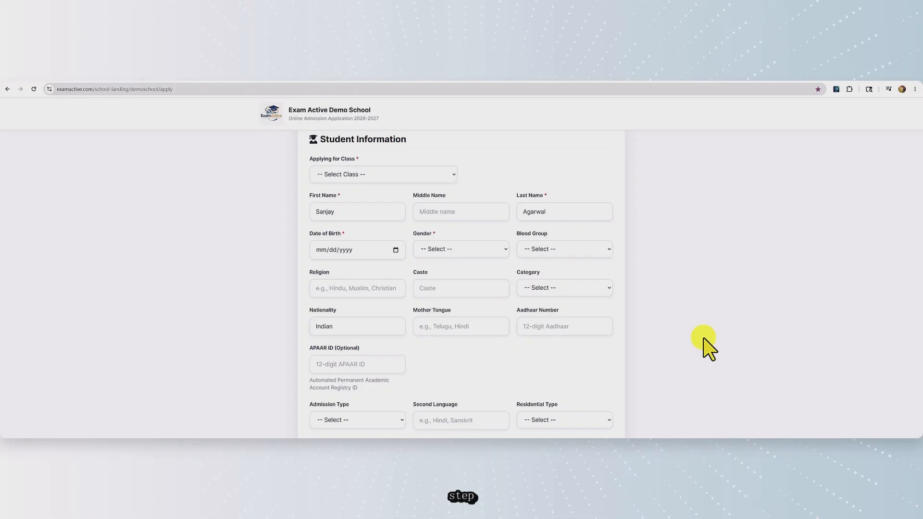
pyautogui.scroll(3, 705, 343)
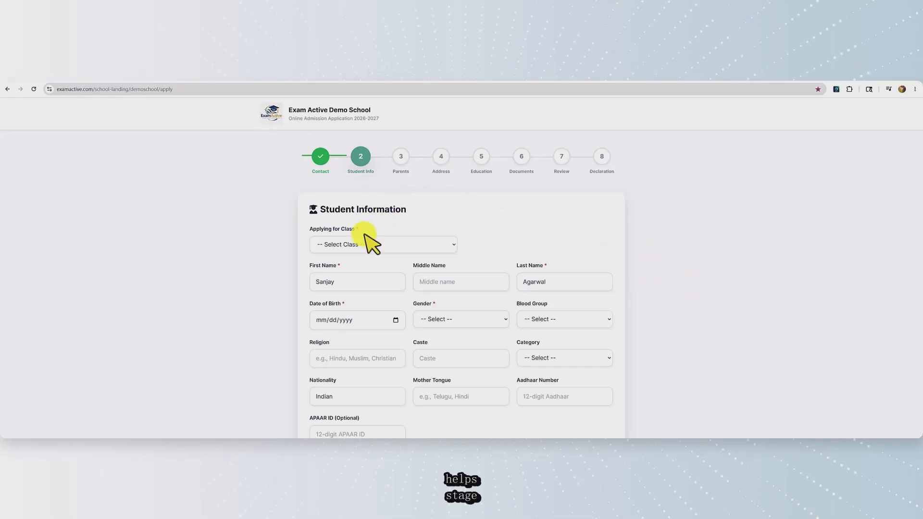
# Choose Class 10 as the class the student is applying for
pyautogui.click(455, 246)
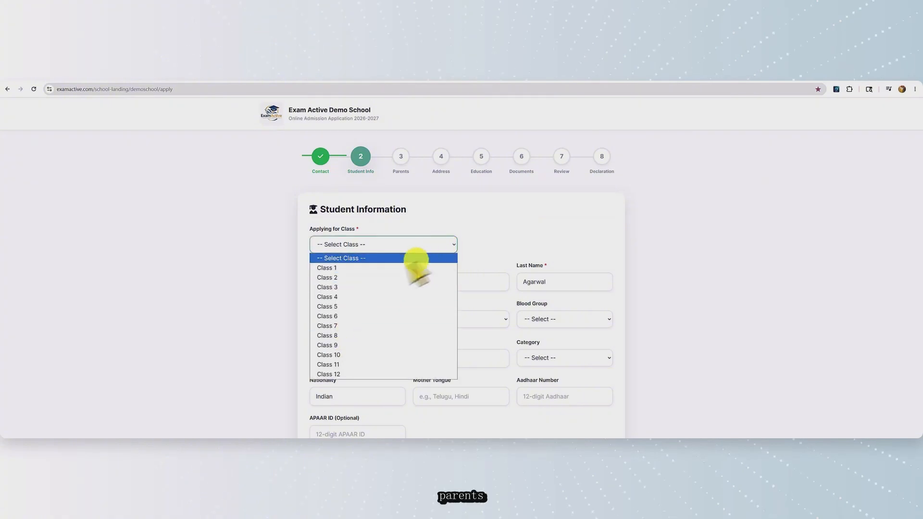
pyautogui.click(341, 355)
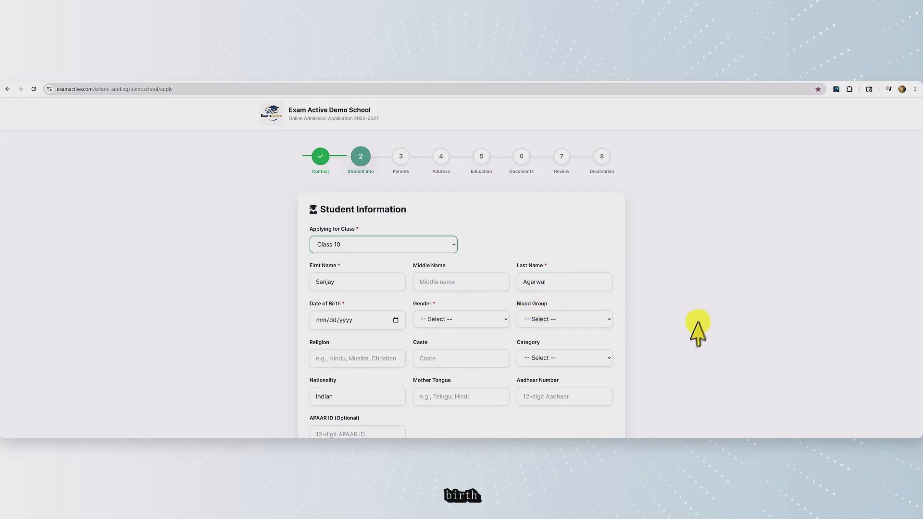
pyautogui.scroll(-1, 698, 332)
# In the date of birth picker, select year 2015 and July for 07/16/2015
pyautogui.click(396, 284)
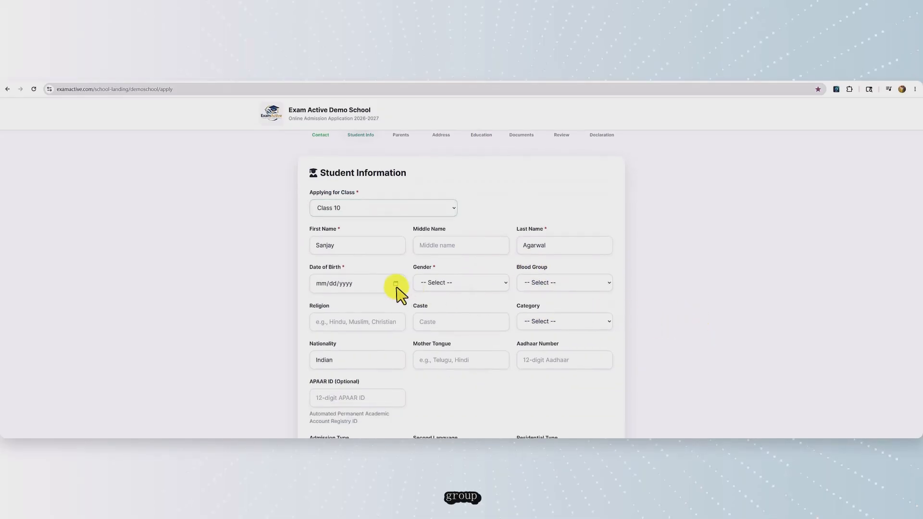
pyautogui.click(327, 302)
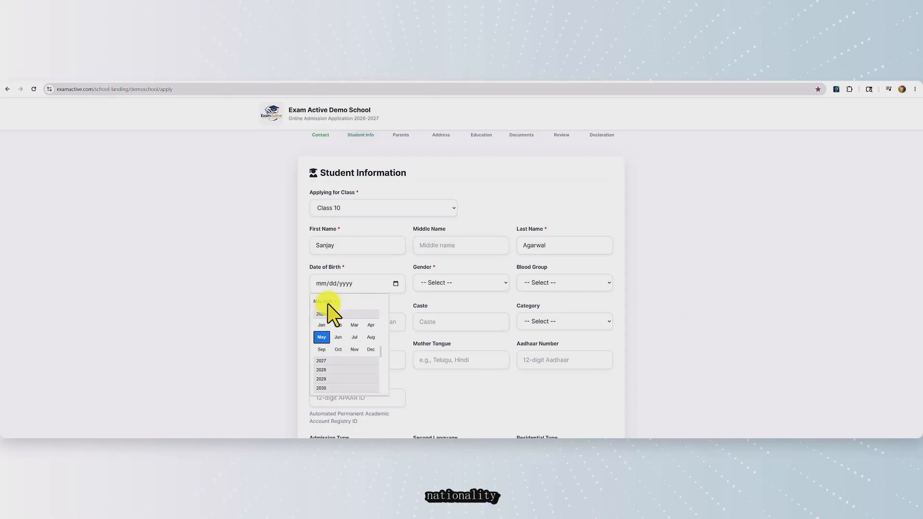
pyautogui.moveTo(382, 355); pyautogui.dragTo(382, 328)
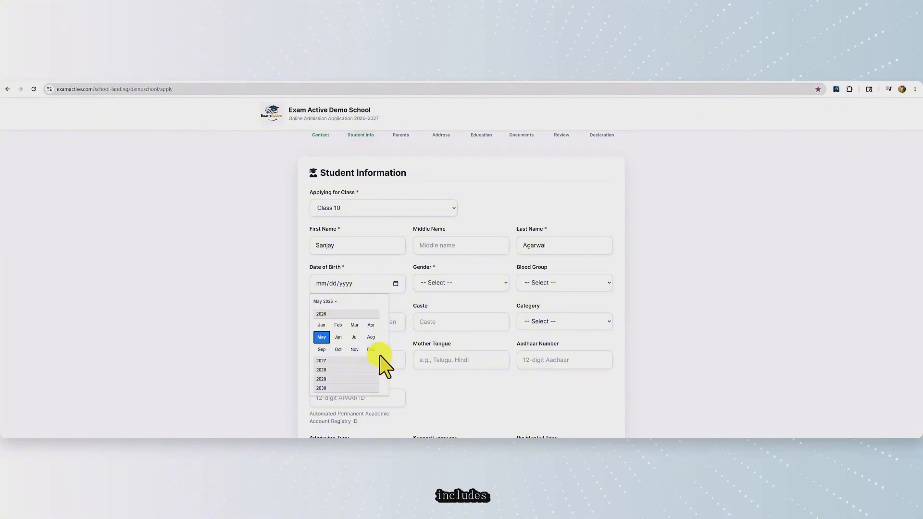
pyautogui.moveTo(382, 361); pyautogui.dragTo(383, 329)
pyautogui.scroll(3, 383, 329)
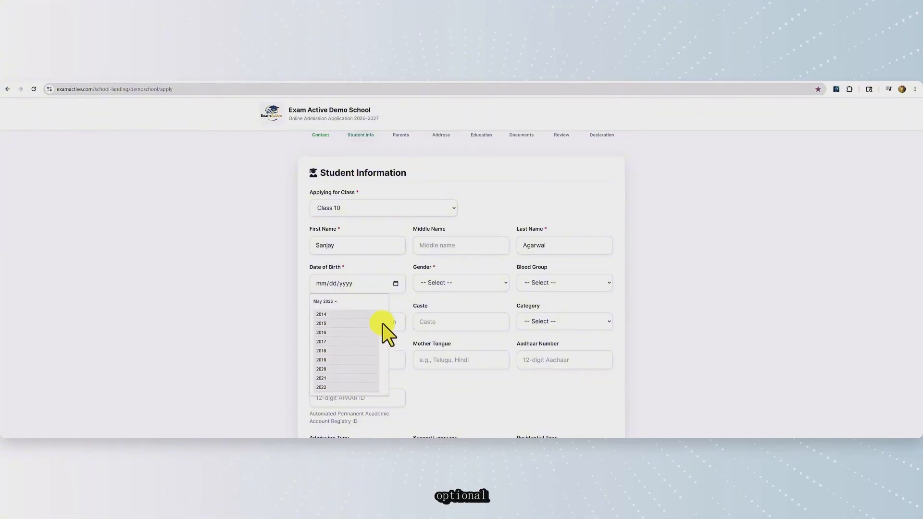
pyautogui.click(321, 328)
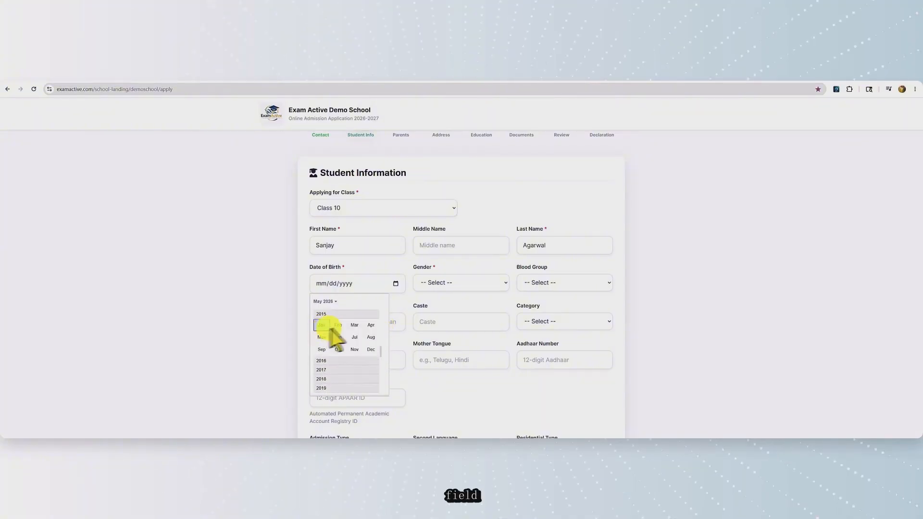
pyautogui.click(355, 340)
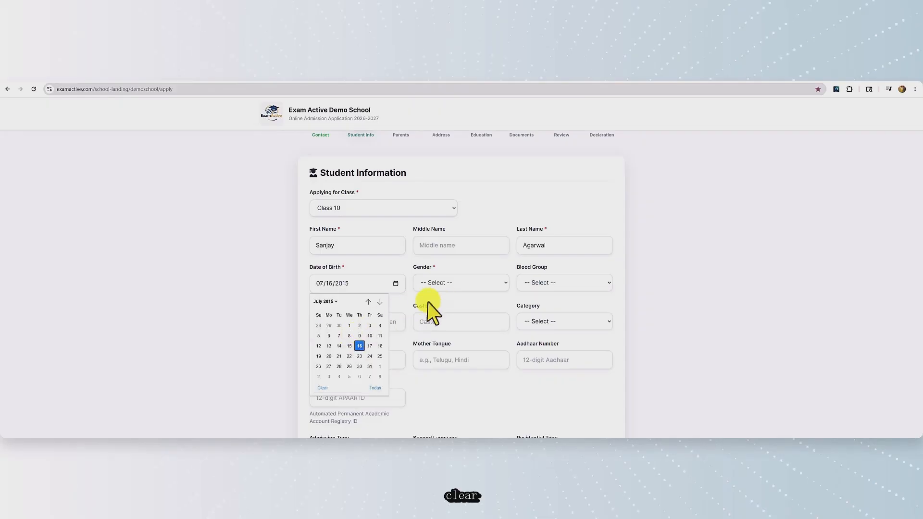
pyautogui.click(360, 346)
pyautogui.click(480, 284)
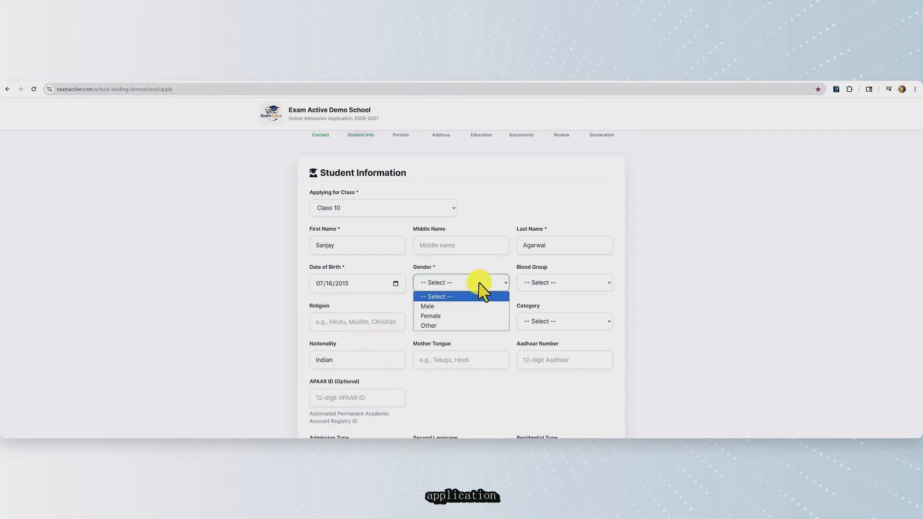
pyautogui.click(459, 306)
pyautogui.click(579, 284)
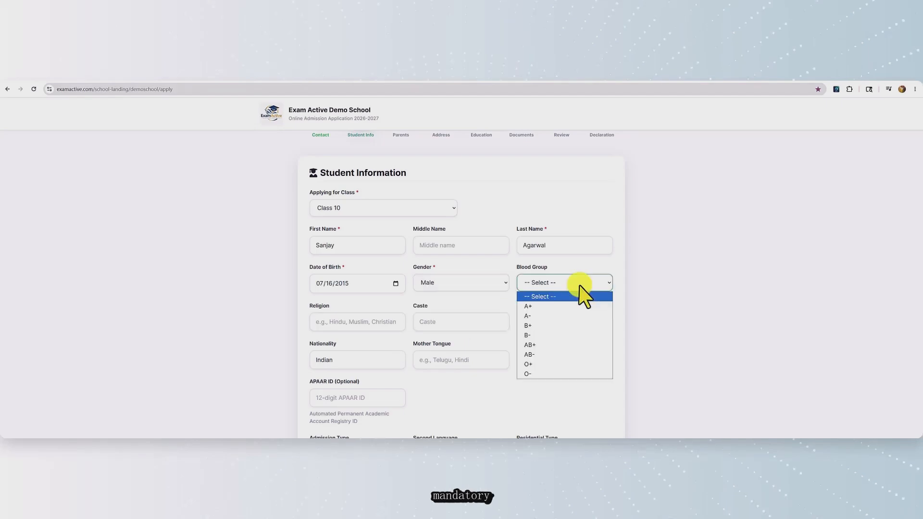
pyautogui.click(541, 326)
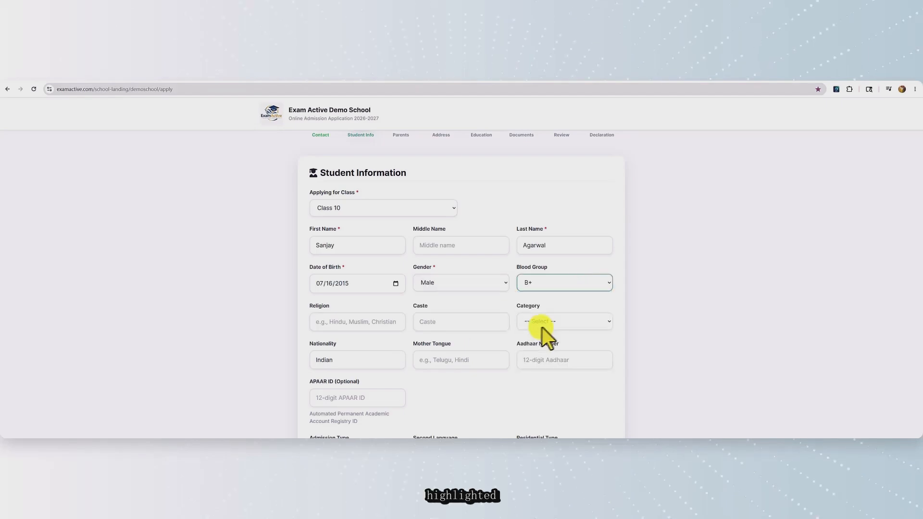
# Set admission type to Fresh and residential type to Day Scholar
pyautogui.scroll(-3, 639, 332)
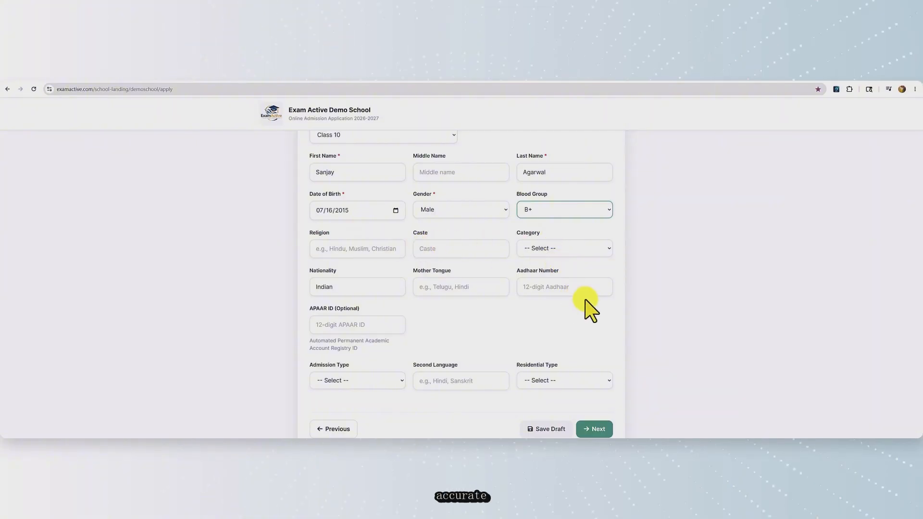
pyautogui.scroll(-2, 591, 310)
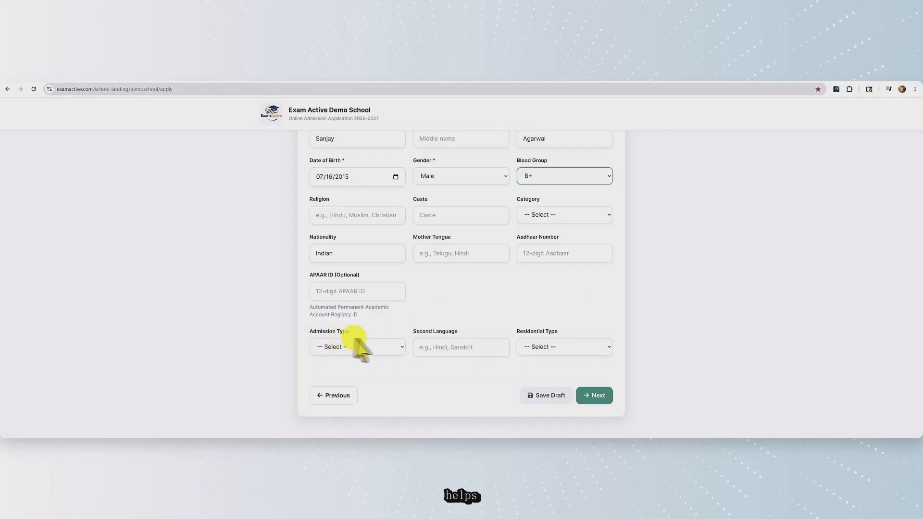
pyautogui.click(401, 346)
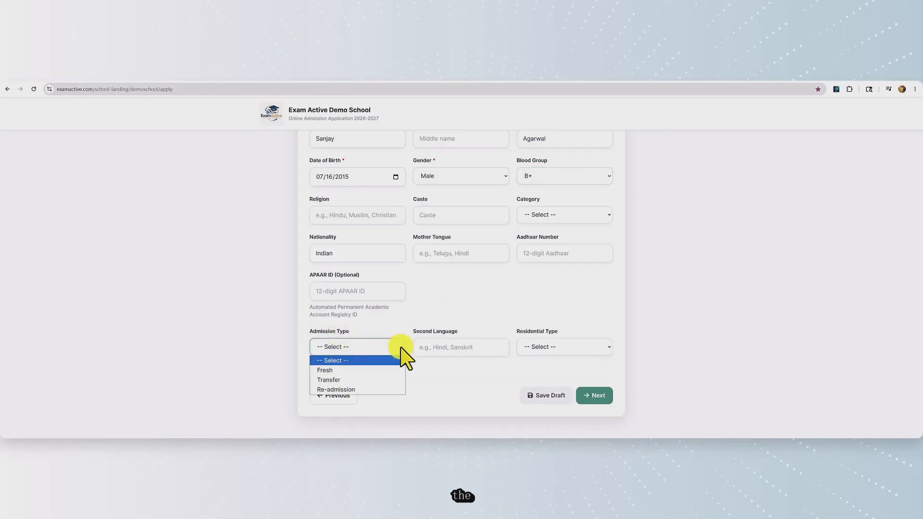
pyautogui.click(339, 370)
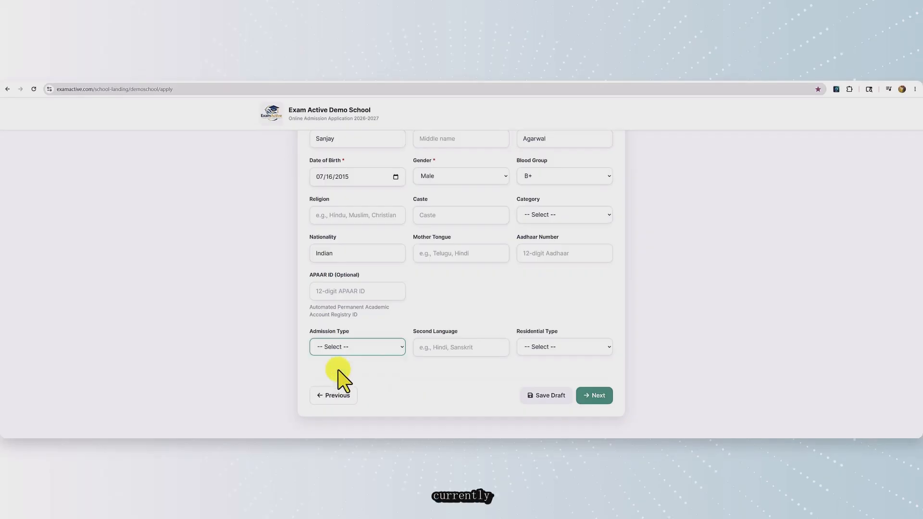
pyautogui.click(462, 348)
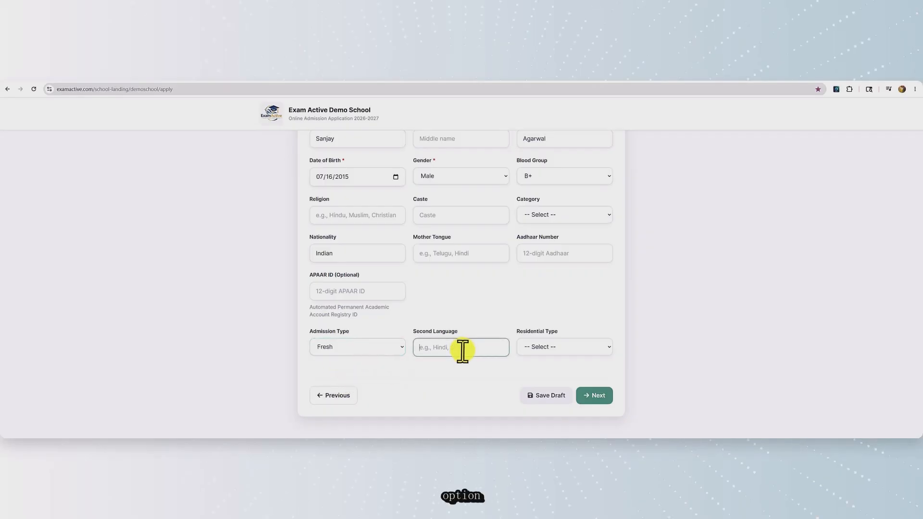
pyautogui.click(553, 348)
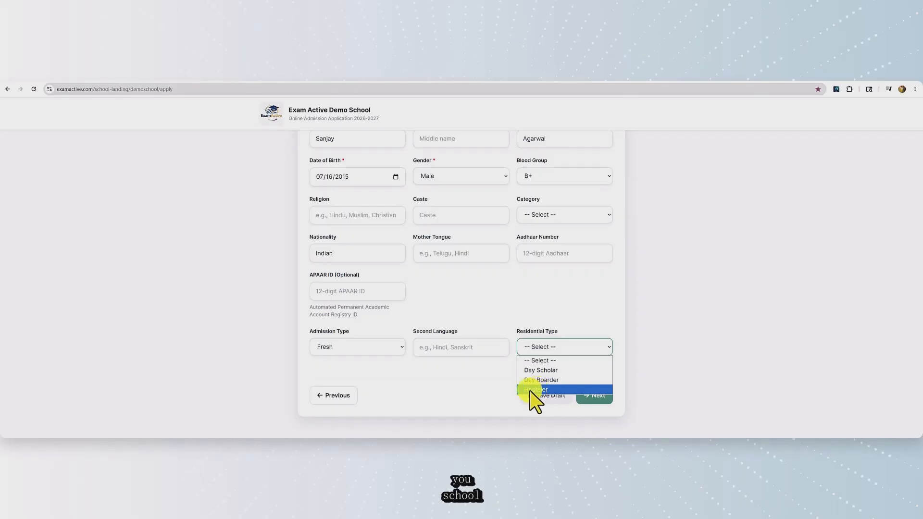
pyautogui.click(540, 371)
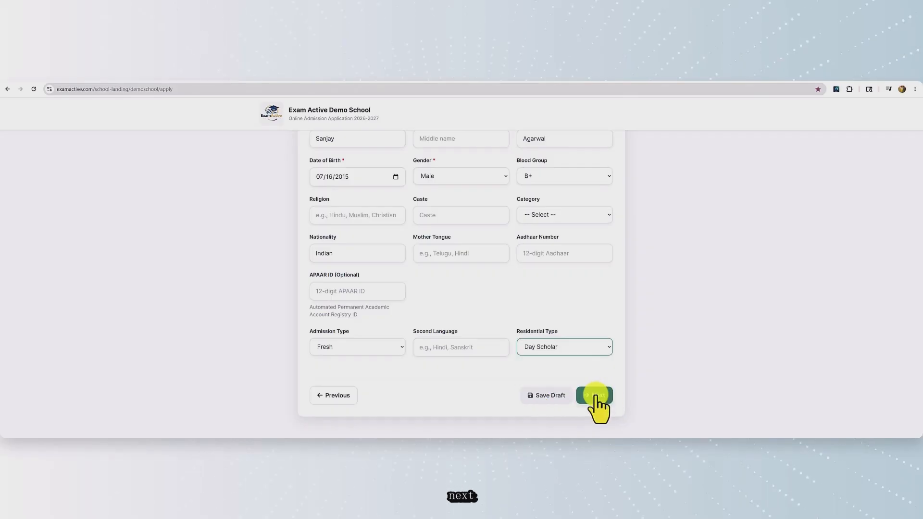
# On the Parents step, enter the father's name and pass through his remaining fields
pyautogui.click(596, 395)
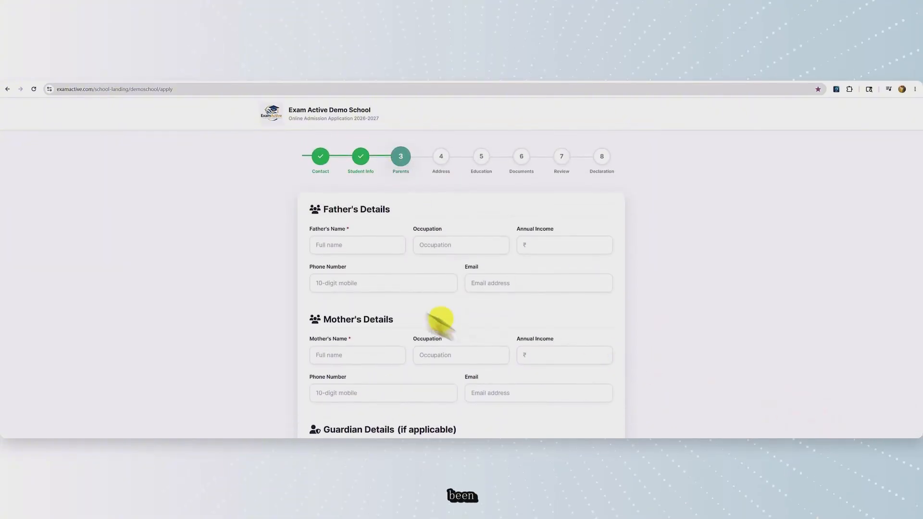
pyautogui.click(364, 245)
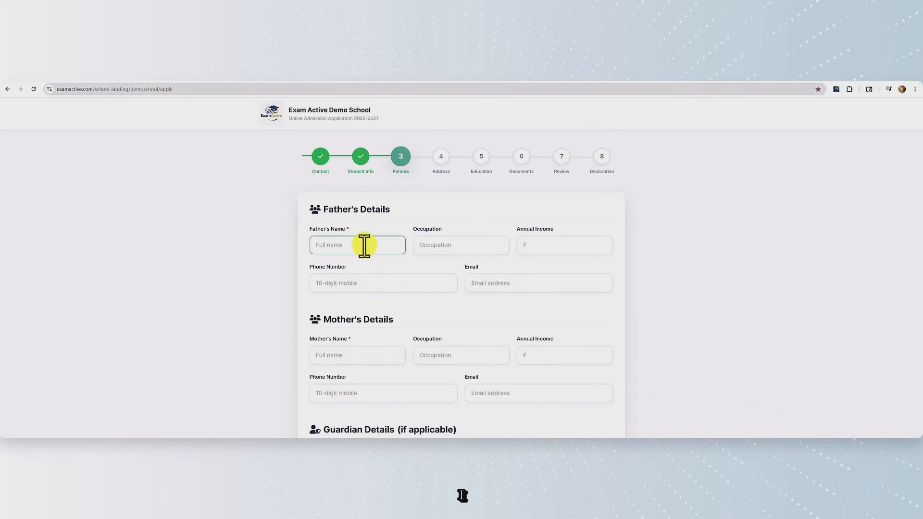
pyautogui.write('San')
pyautogui.write('jay')
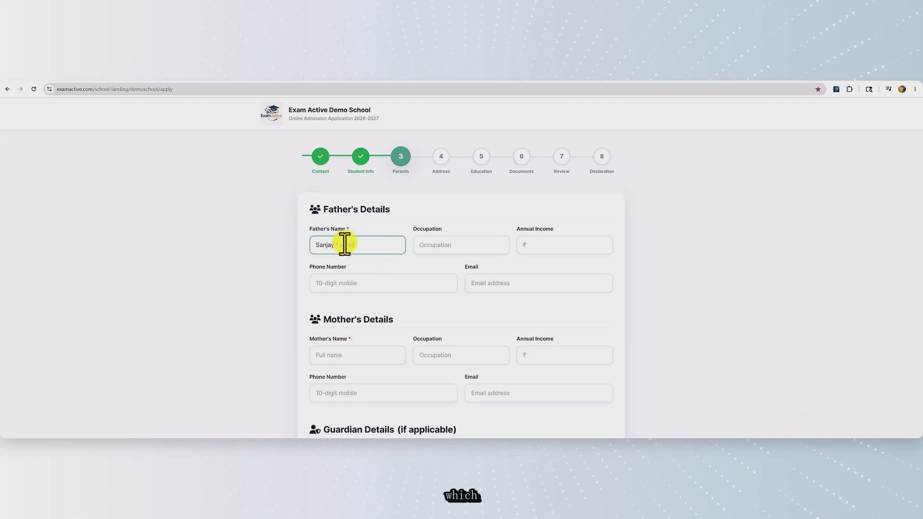
pyautogui.write(' Father')
pyautogui.click(429, 245)
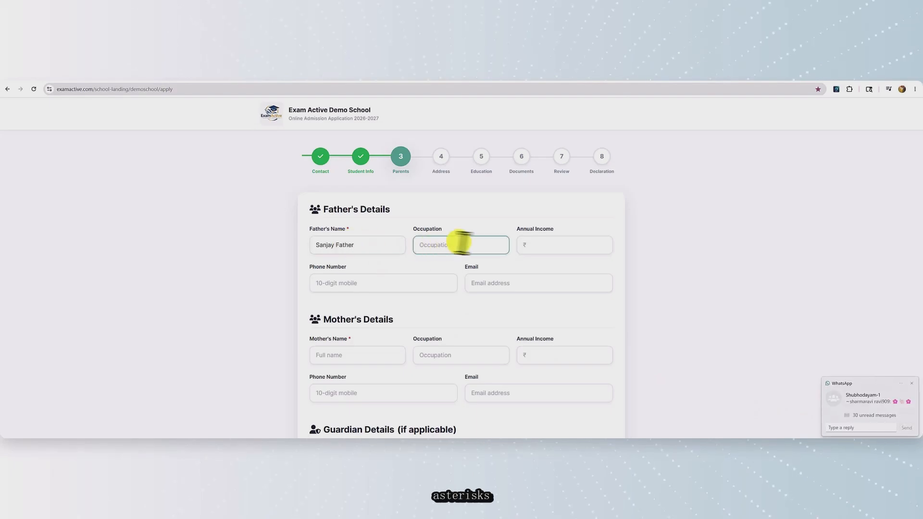
pyautogui.click(534, 245)
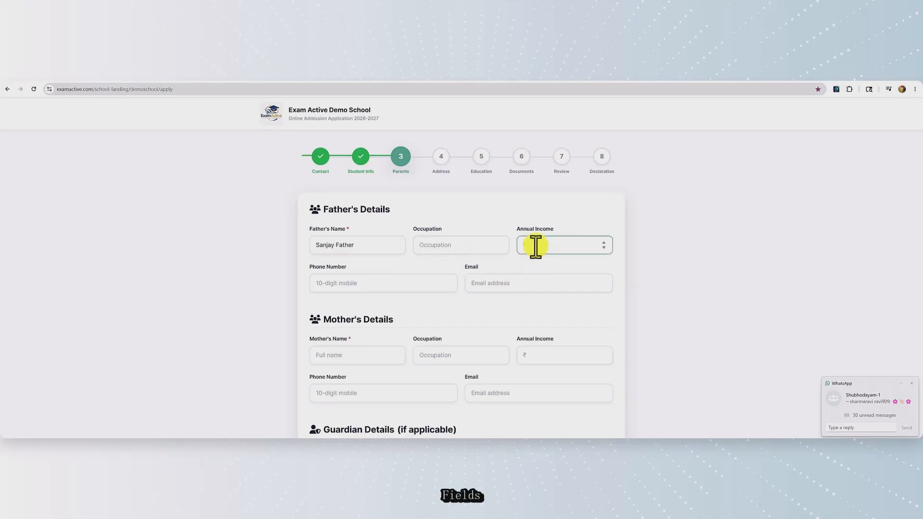
pyautogui.click(913, 384)
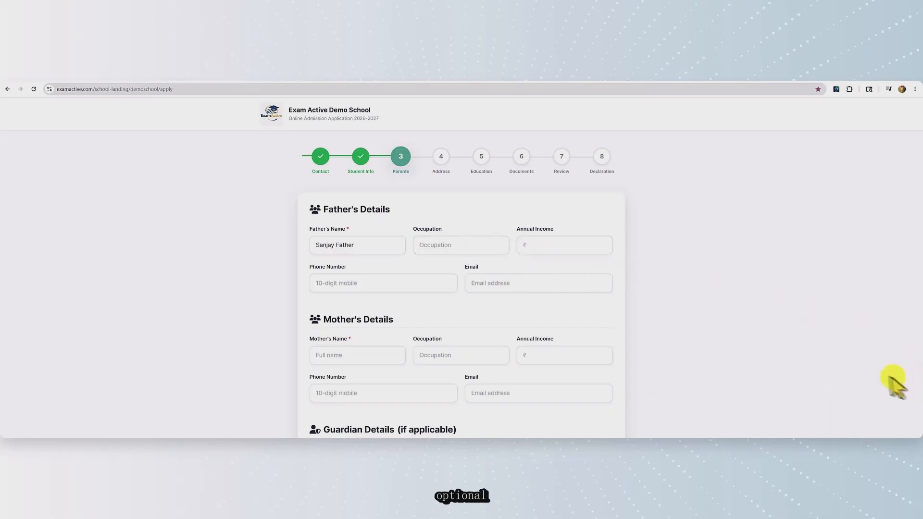
pyautogui.scroll(-1, 658, 316)
pyautogui.click(393, 250)
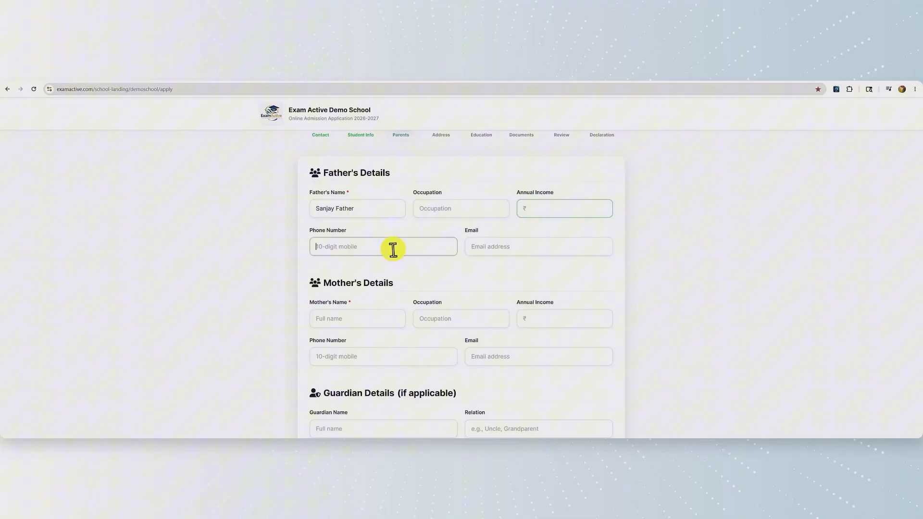
pyautogui.click(489, 249)
pyautogui.scroll(-1, 703, 282)
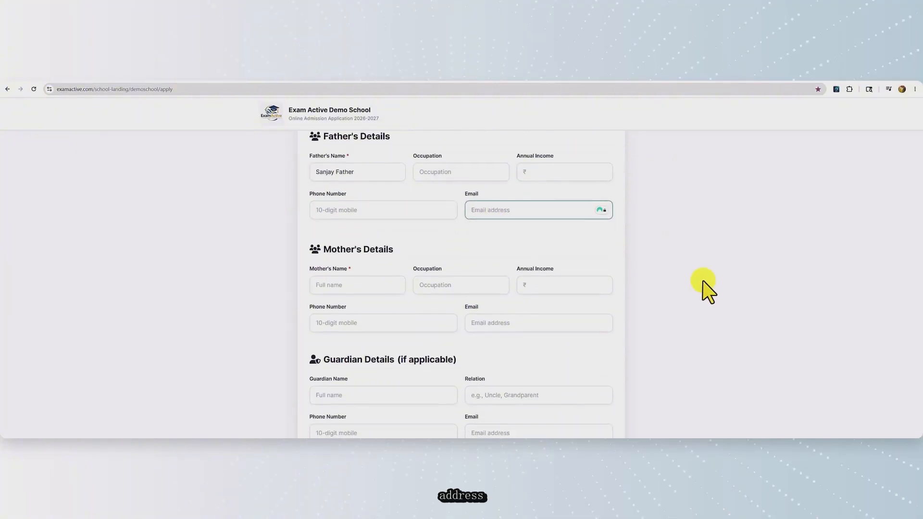
pyautogui.scroll(-1, 707, 291)
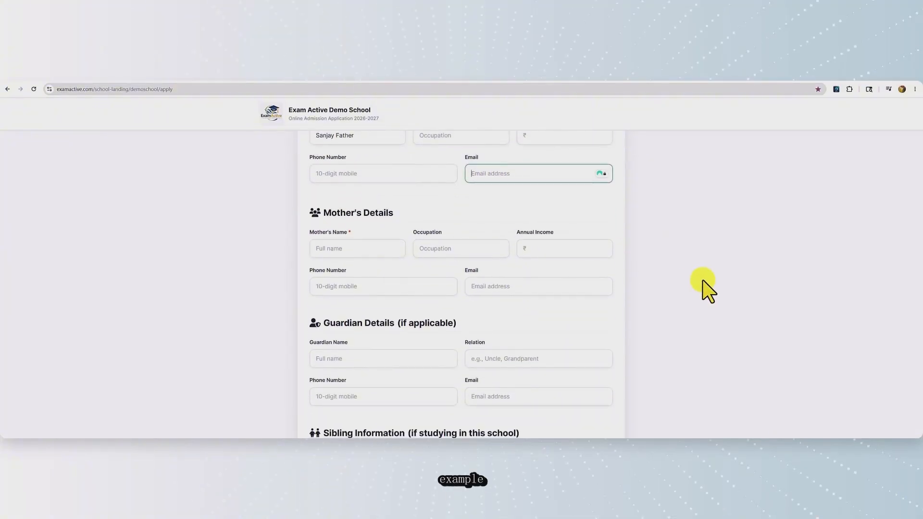
# Fill the mother's name by copying the father's name and editing it
pyautogui.click(346, 248)
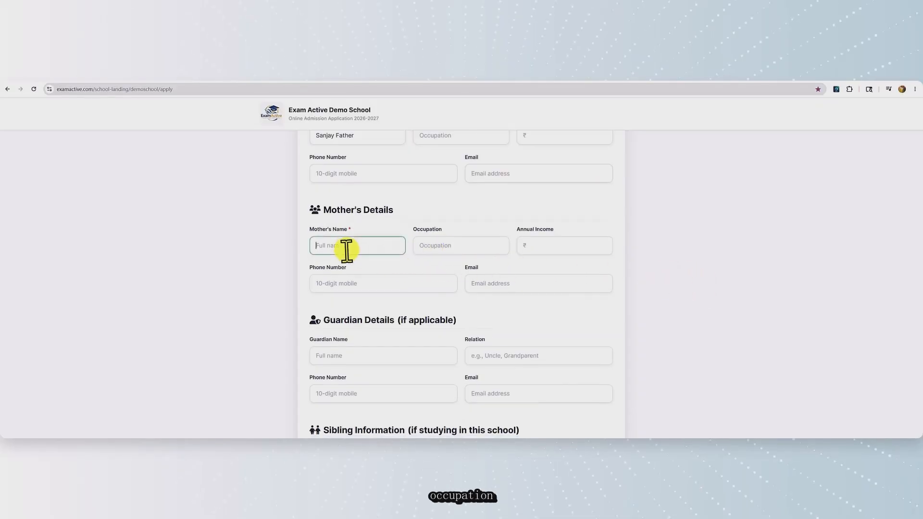
pyautogui.moveTo(360, 136); pyautogui.dragTo(303, 140)
pyautogui.hotkey('ctrl', 'c')
pyautogui.click(343, 248)
pyautogui.hotkey('ctrl', 'v')
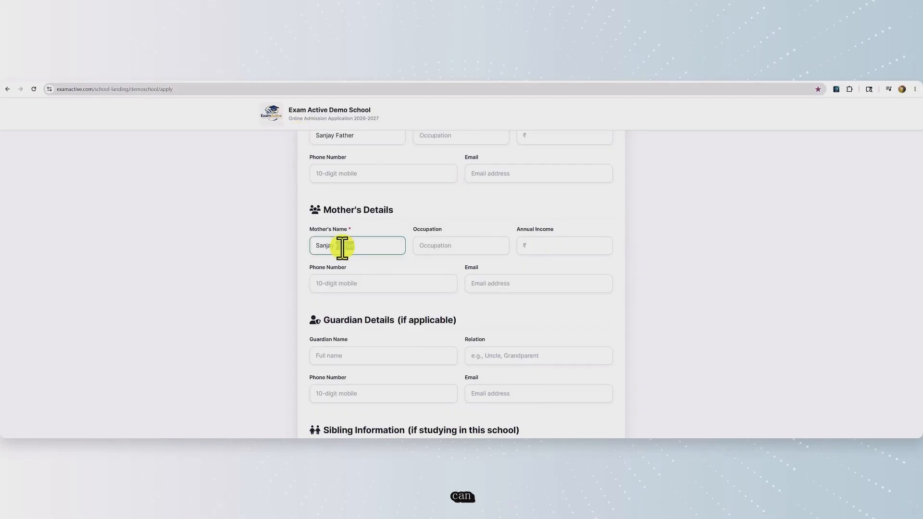
pyautogui.write('ot')
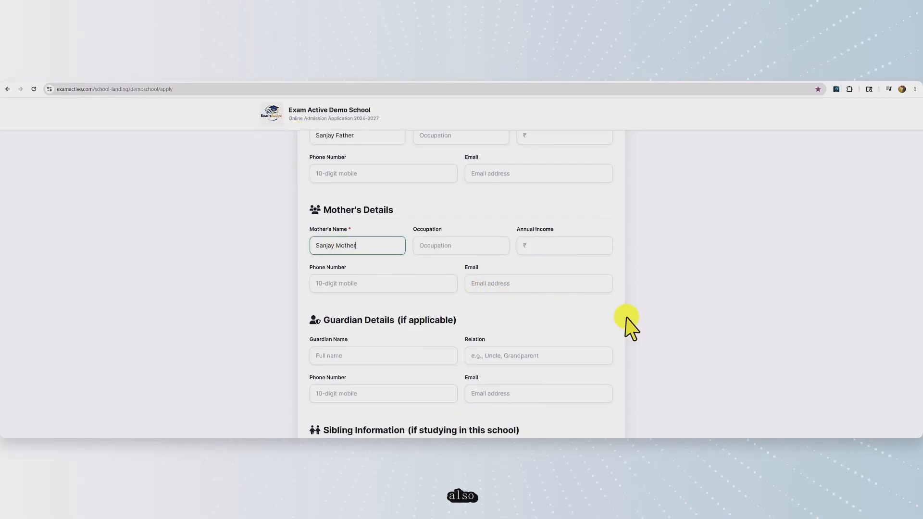
pyautogui.scroll(-2, 631, 328)
pyautogui.click(387, 282)
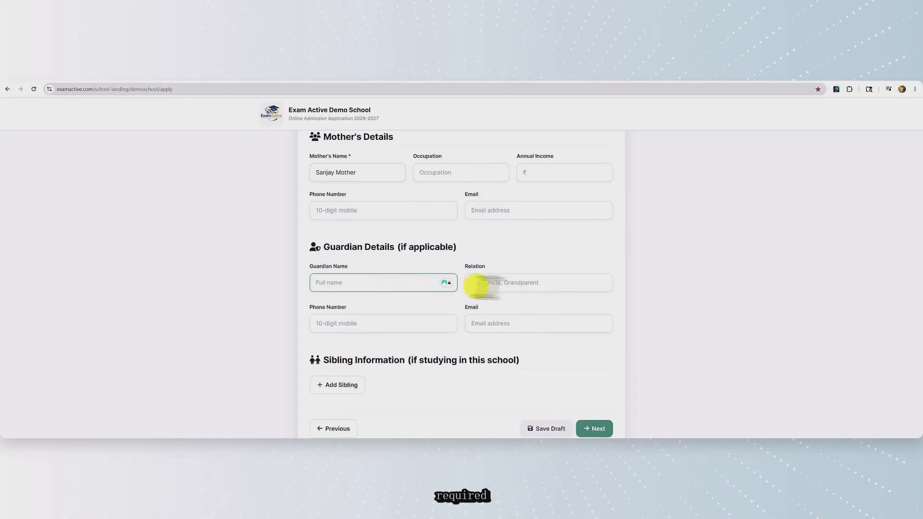
pyautogui.scroll(-1, 642, 313)
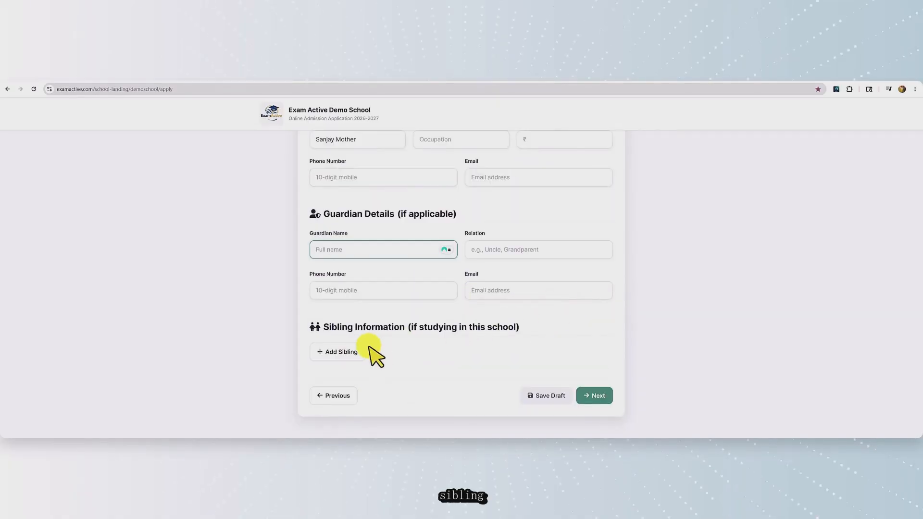
# Add a sibling details row, then remove the empty row again
pyautogui.click(344, 356)
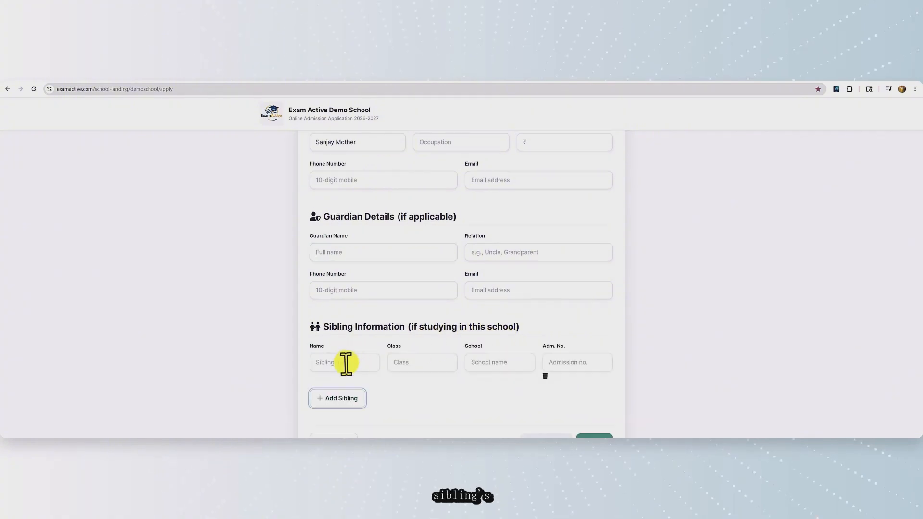
pyautogui.click(346, 362)
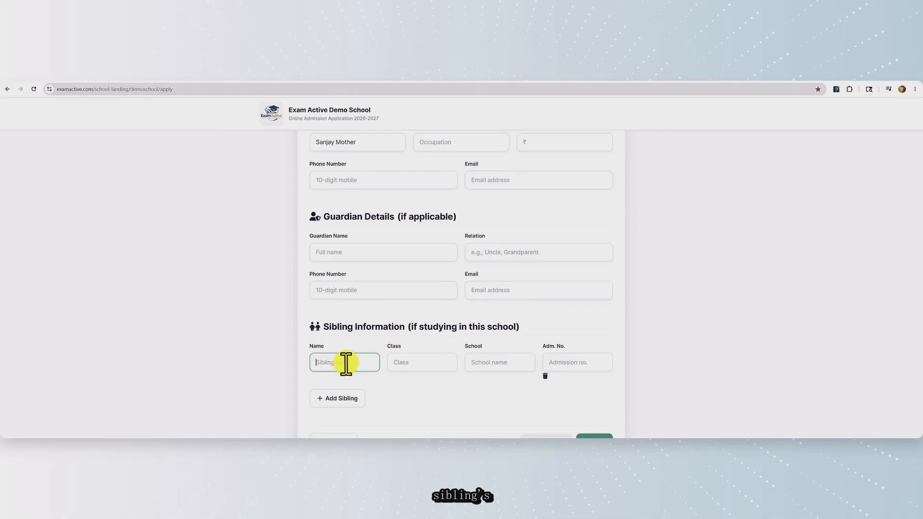
pyautogui.click(438, 362)
pyautogui.click(495, 363)
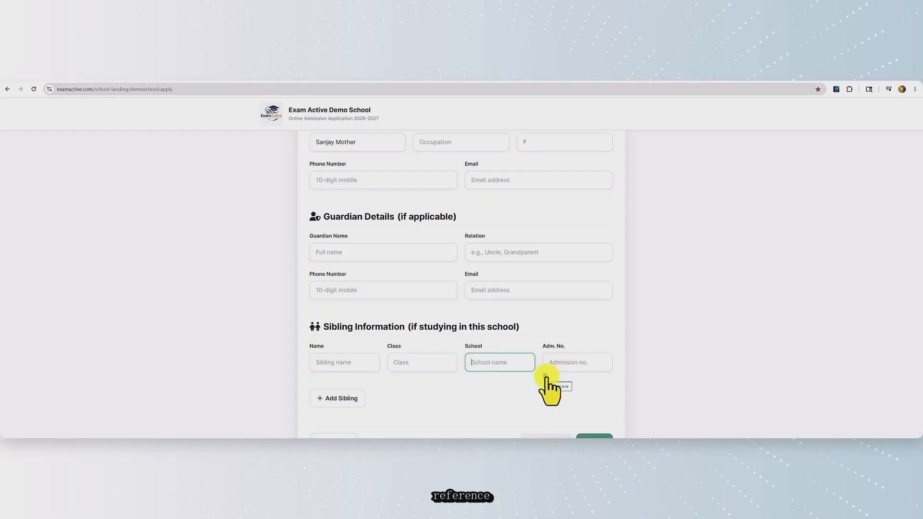
pyautogui.click(546, 378)
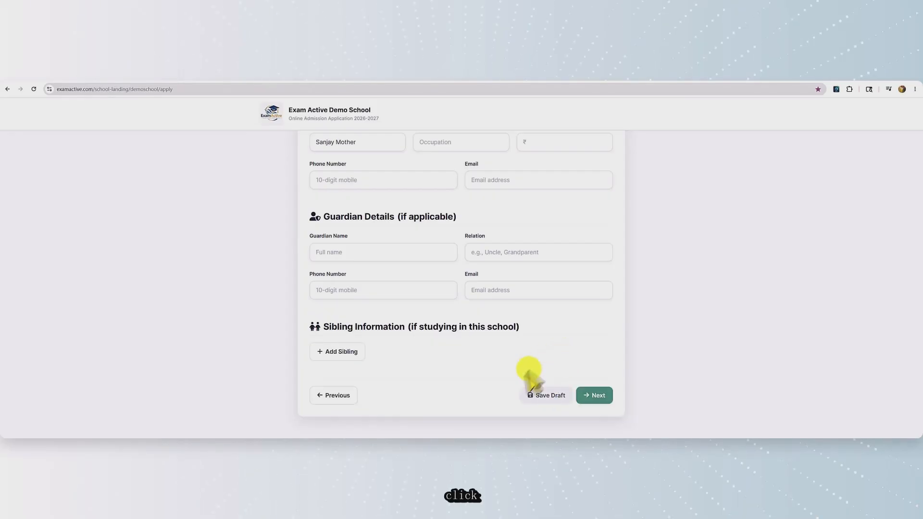
# Save the application as a draft and check the saved Parents page
pyautogui.click(543, 399)
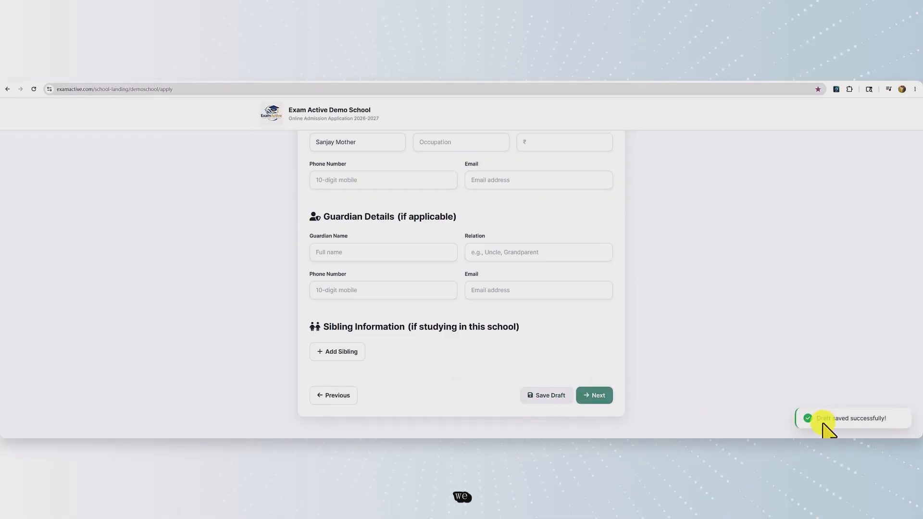
pyautogui.scroll(5, 542, 335)
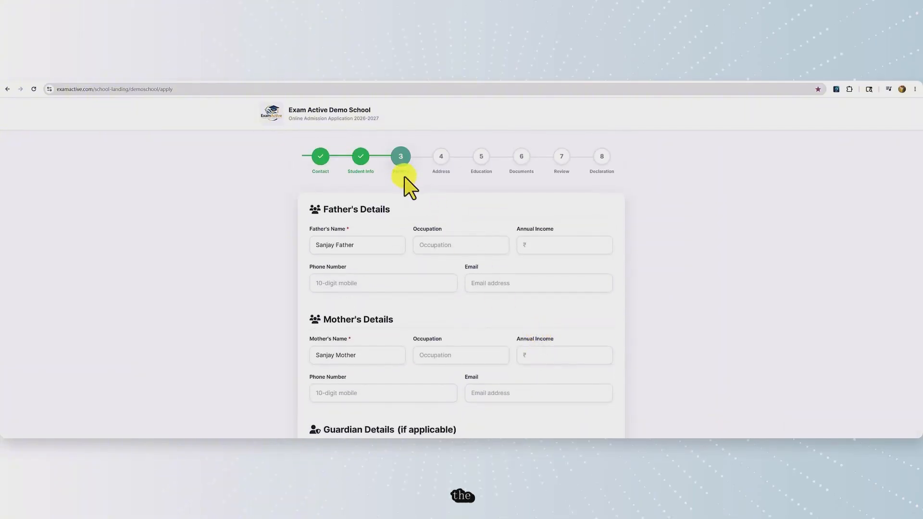
pyautogui.scroll(-3, 465, 308)
pyautogui.scroll(3, 465, 307)
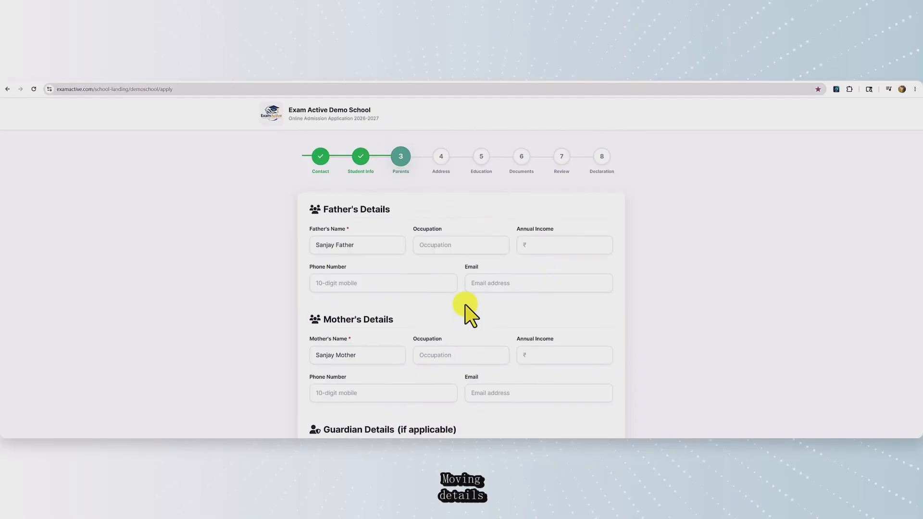
pyautogui.scroll(-5, 465, 306)
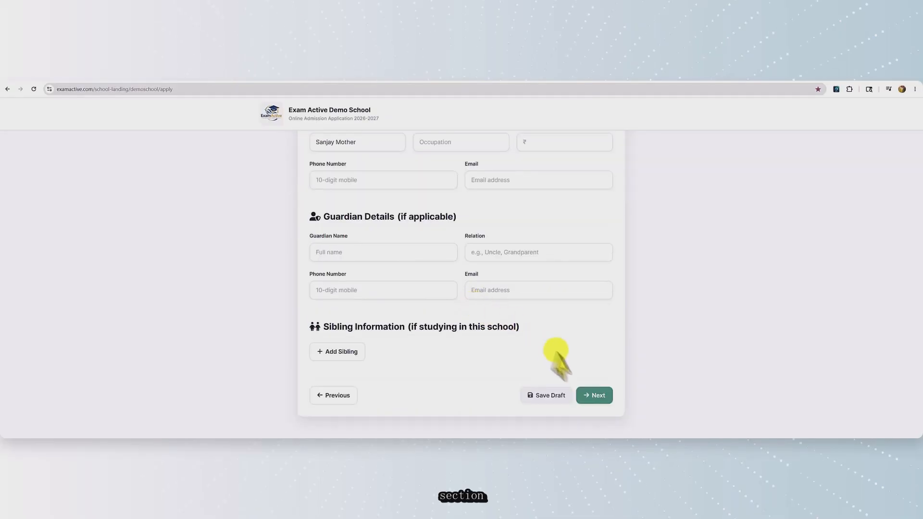
# Enter the permanent address, use it as the current address, and continue to Education
pyautogui.click(599, 398)
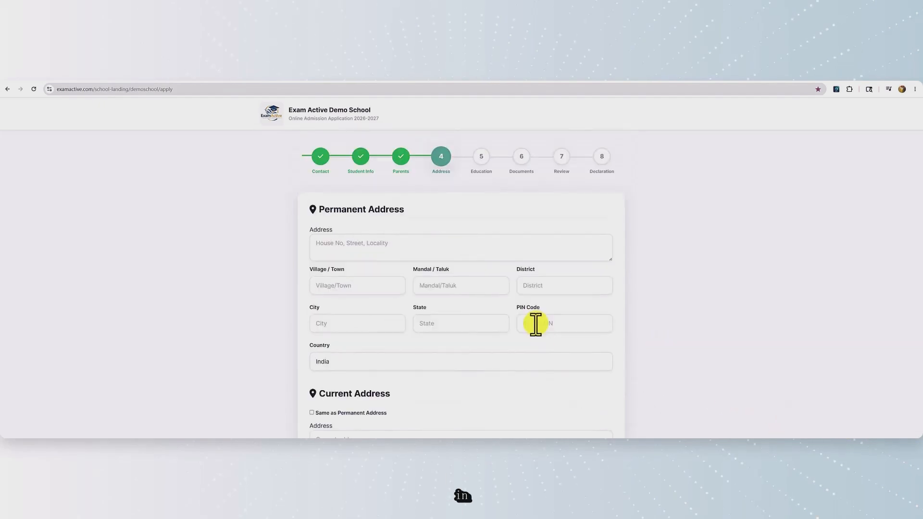
pyautogui.click(353, 247)
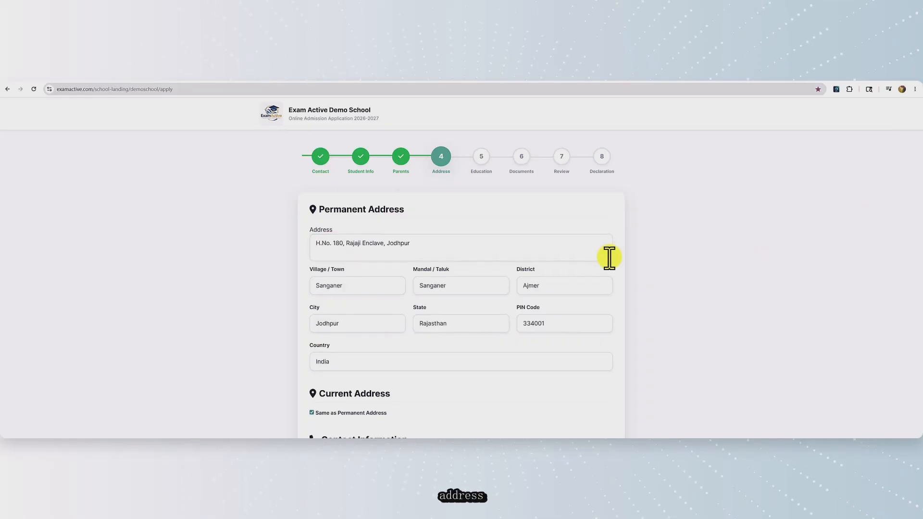
pyautogui.scroll(-3, 609, 258)
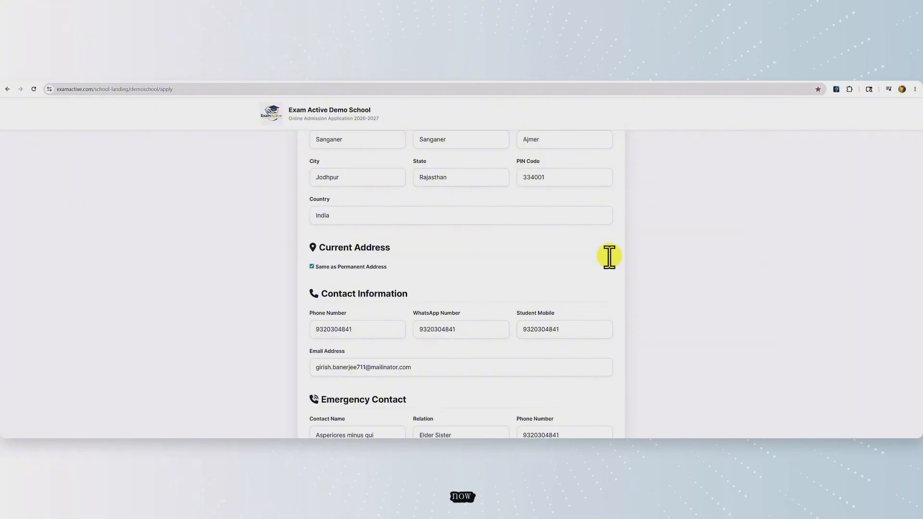
pyautogui.scroll(-2, 609, 258)
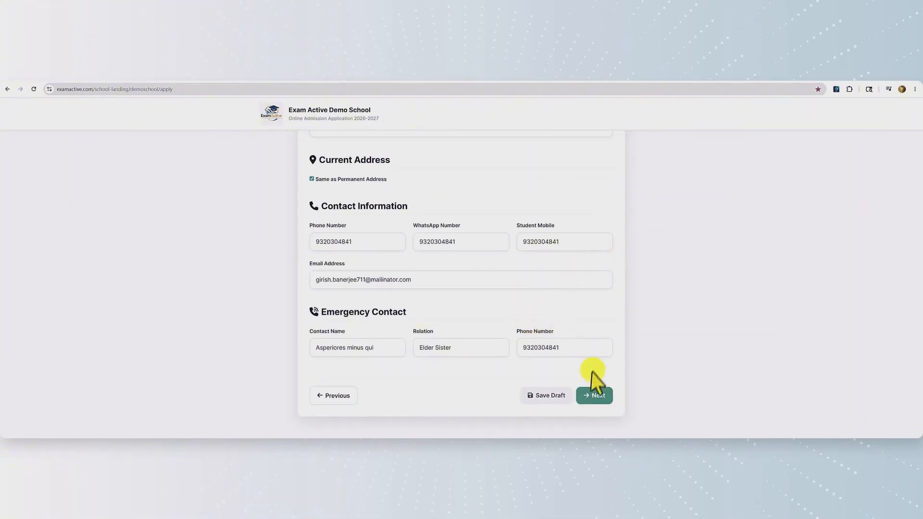
pyautogui.click(594, 396)
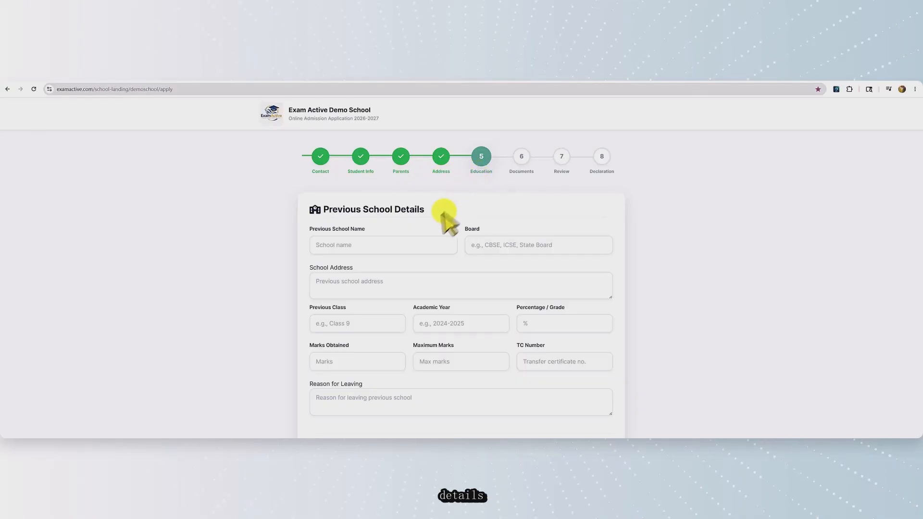
# Autofill the Previous School Details fields and proceed to Upload Documents
pyautogui.click(373, 244)
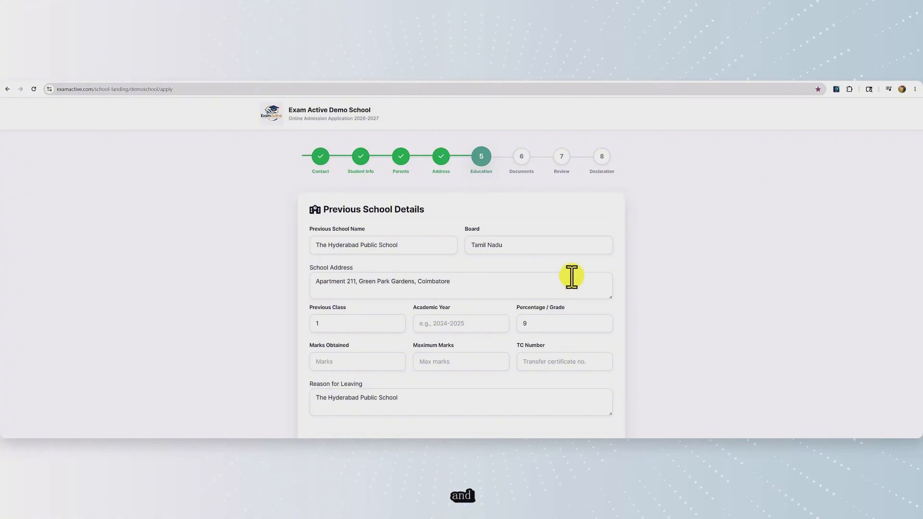
pyautogui.scroll(-1, 572, 276)
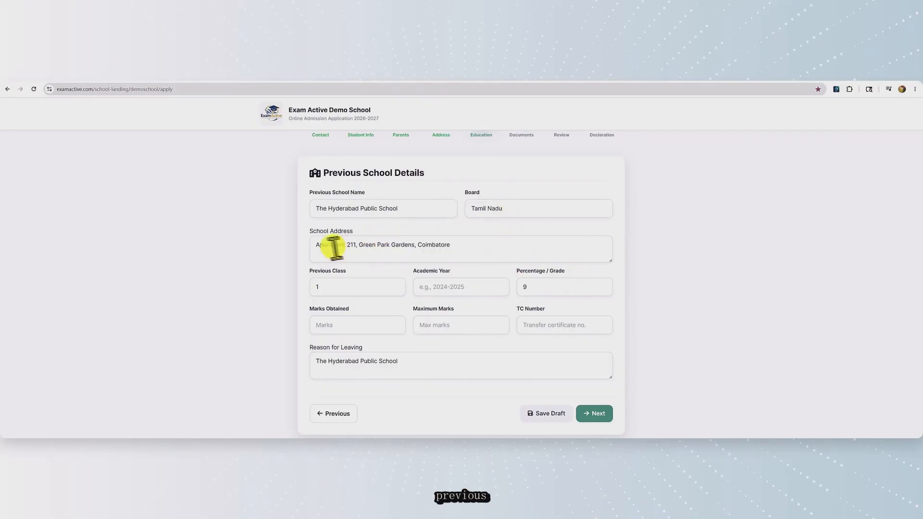
pyautogui.scroll(-1, 539, 285)
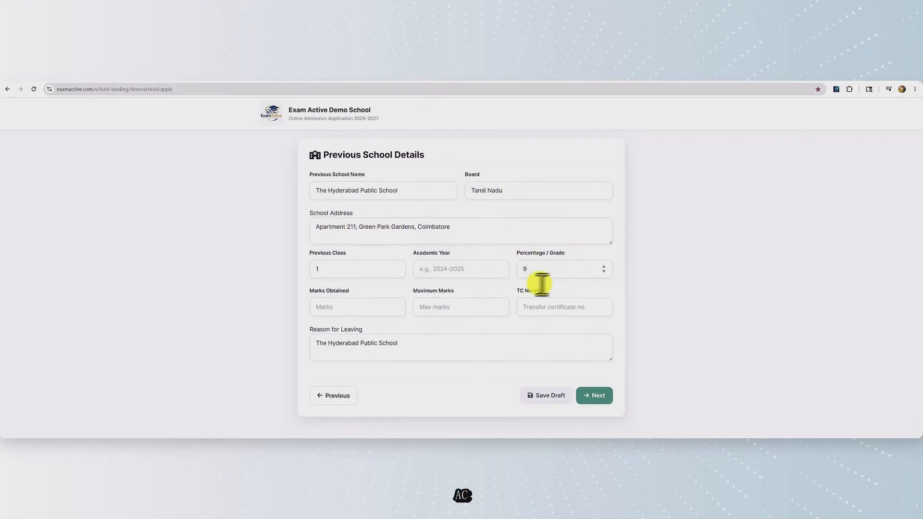
pyautogui.click(596, 395)
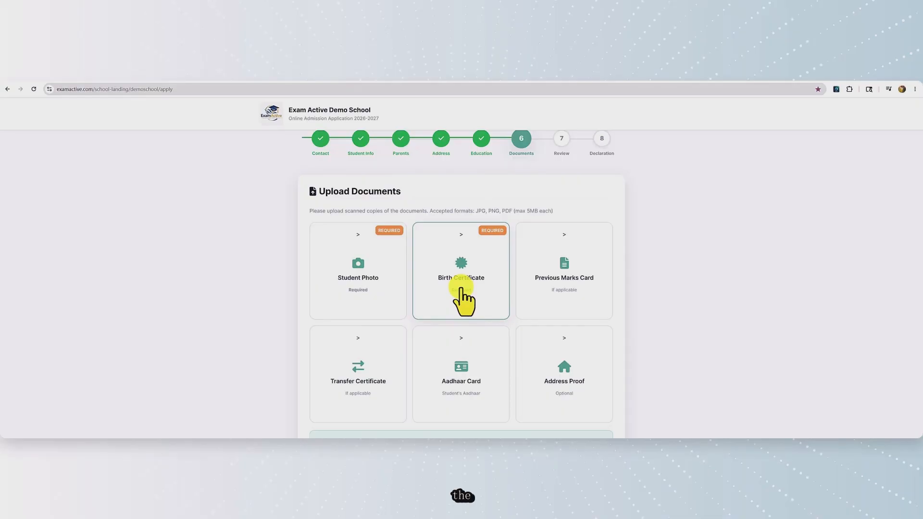
# Upload s1.jpeg as the student photo and preview it to confirm it looks right
pyautogui.scroll(1, 468, 303)
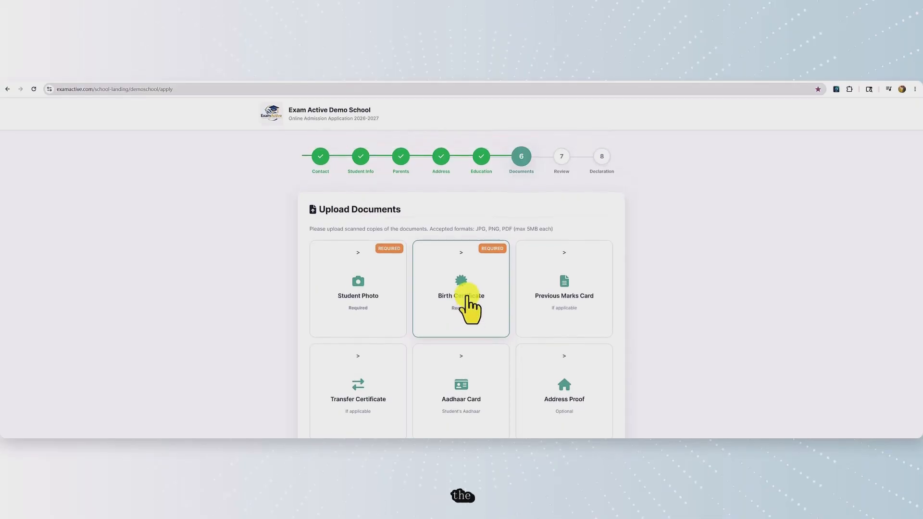
pyautogui.click(357, 297)
pyautogui.click(125, 192)
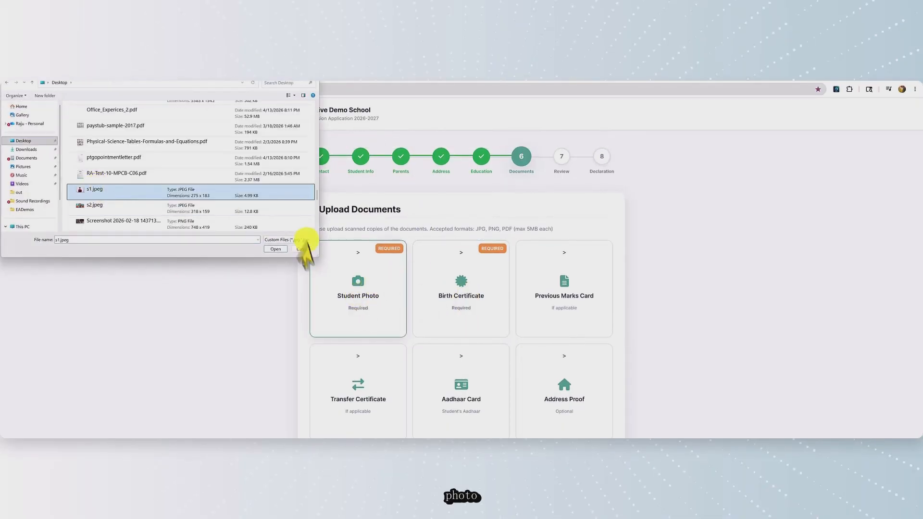
pyautogui.click(275, 249)
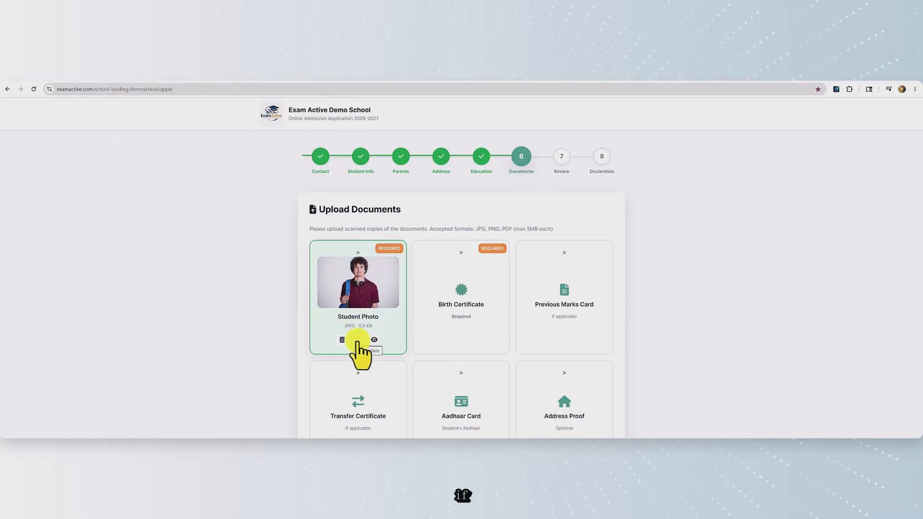
pyautogui.click(374, 340)
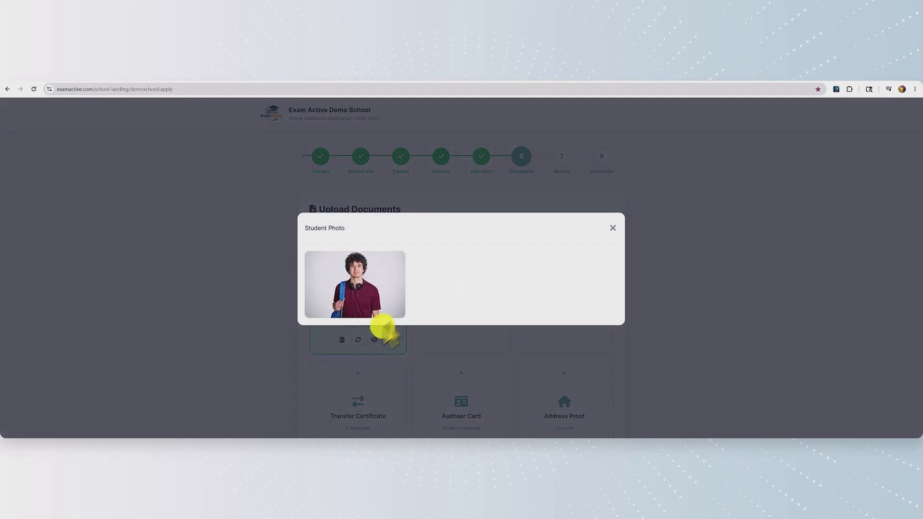
pyautogui.click(612, 229)
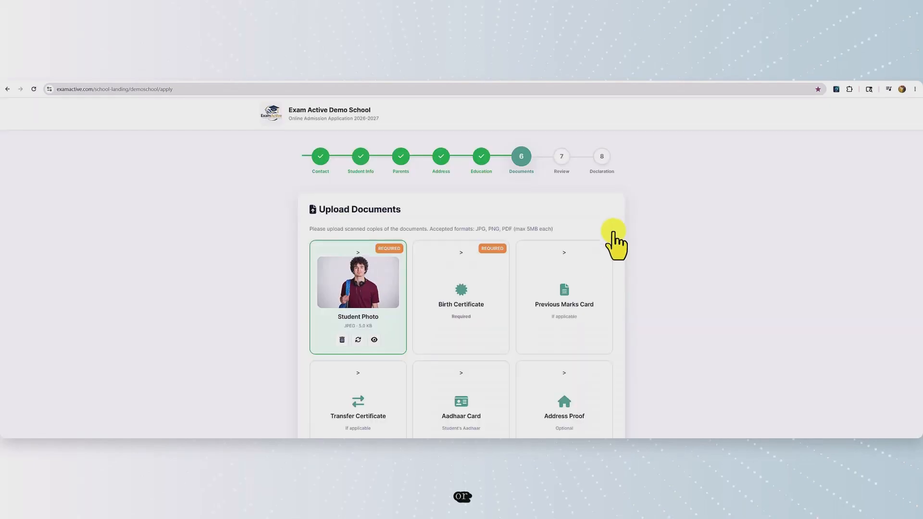
# Upload 8.png as the birth certificate
pyautogui.click(472, 325)
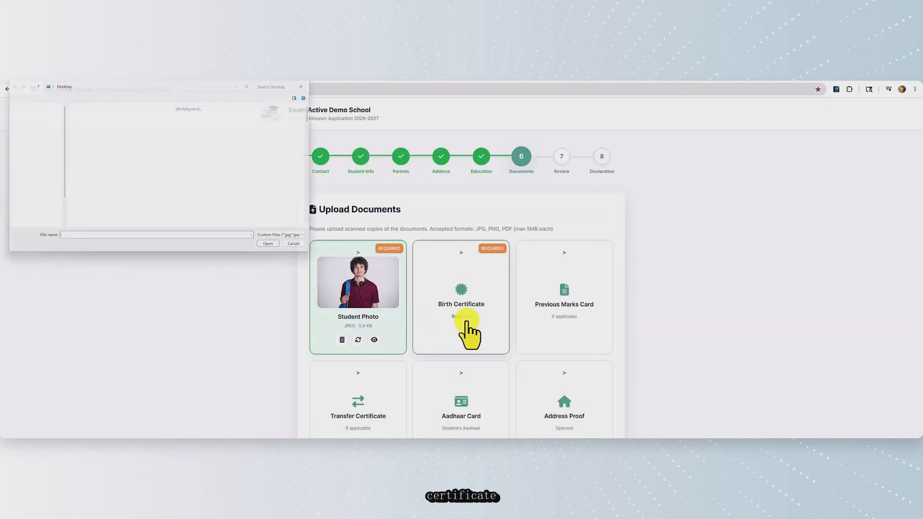
pyautogui.scroll(-10, 192, 226)
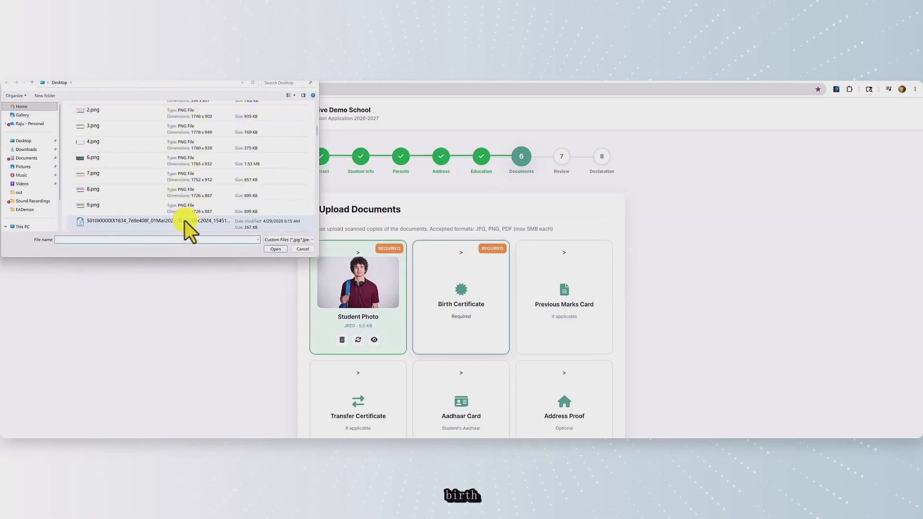
pyautogui.click(99, 192)
pyautogui.click(275, 249)
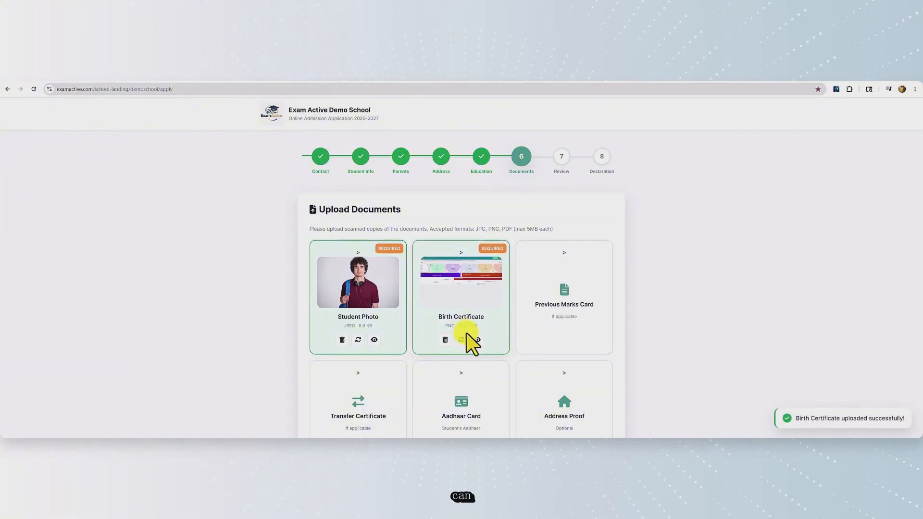
# Save the draft and proceed to the Review step
pyautogui.scroll(-1, 529, 340)
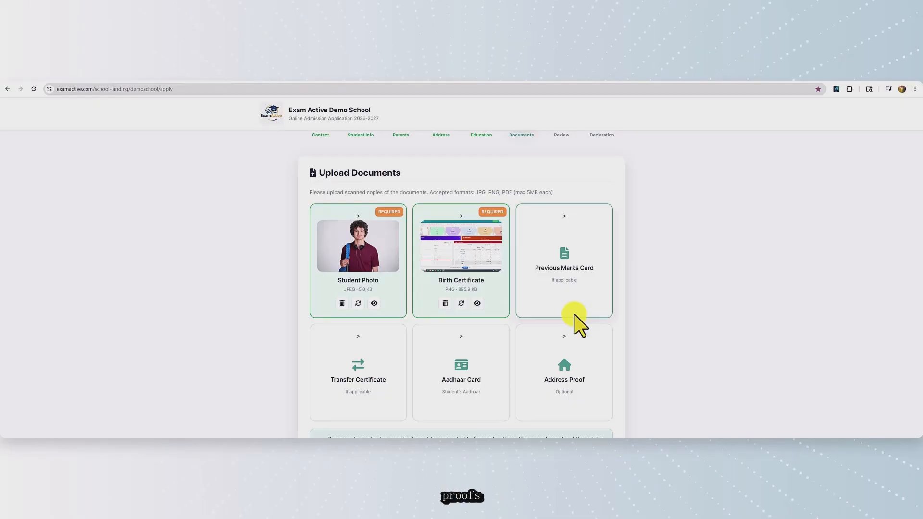
pyautogui.scroll(-3, 576, 320)
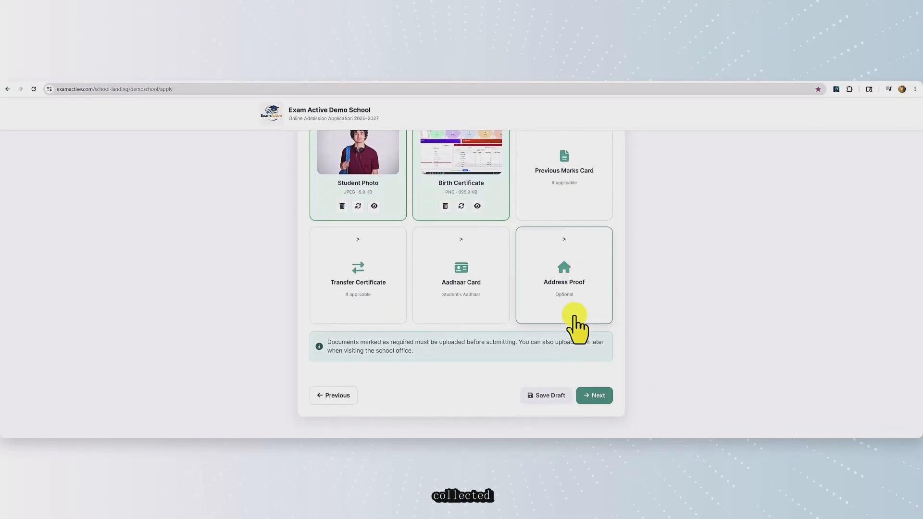
pyautogui.click(548, 399)
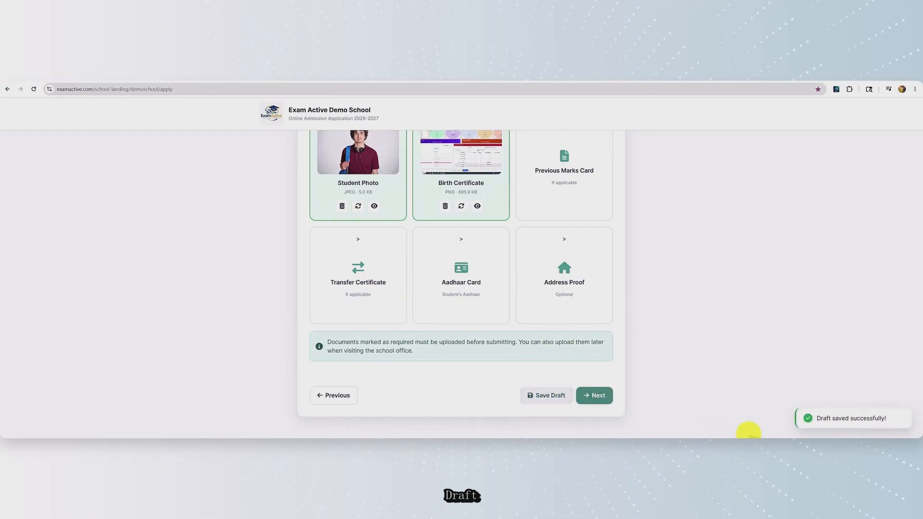
pyautogui.click(598, 395)
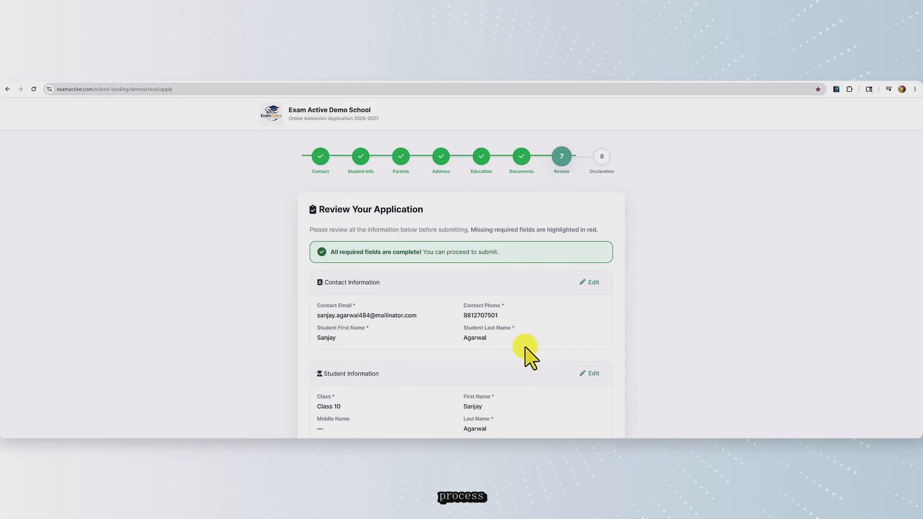
pyautogui.scroll(-10, 530, 358)
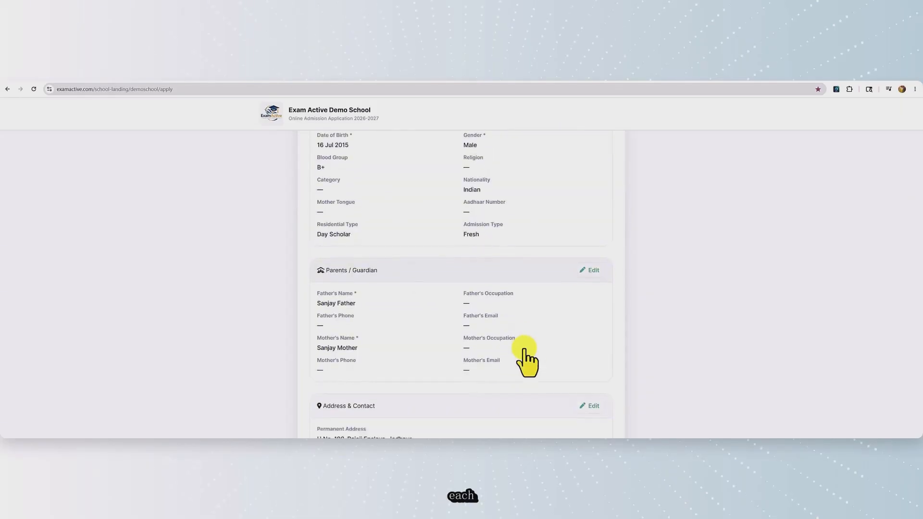
pyautogui.scroll(-4, 530, 358)
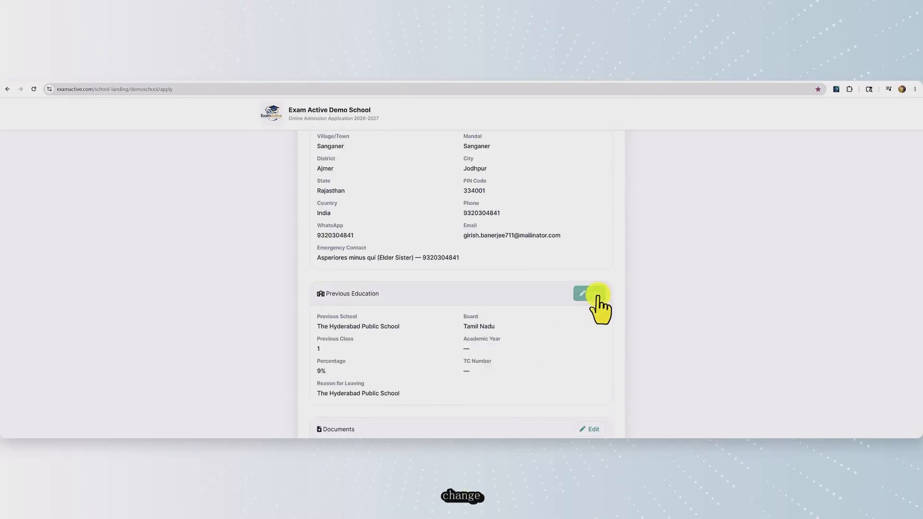
# Edit Previous Education, replace board Tamil Nadu with Telengana, and save
pyautogui.click(591, 295)
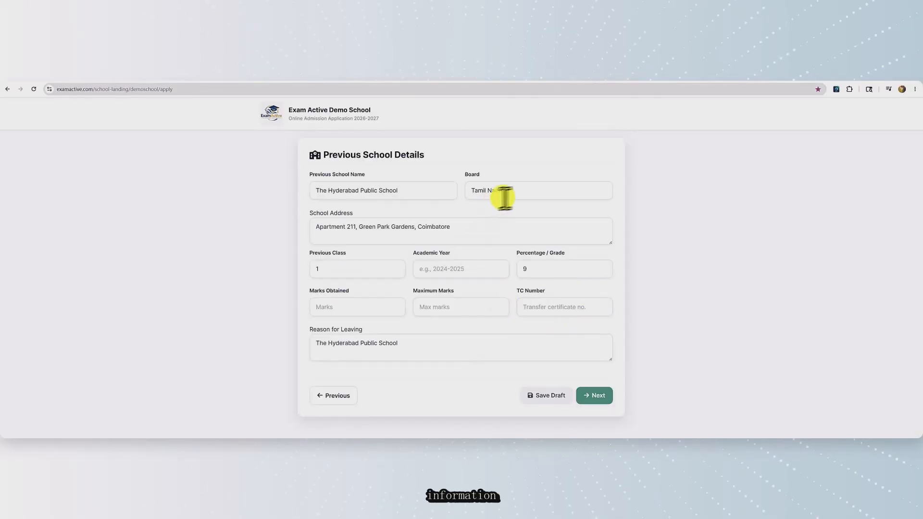
pyautogui.moveTo(511, 192); pyautogui.dragTo(445, 189)
pyautogui.write('Telengana')
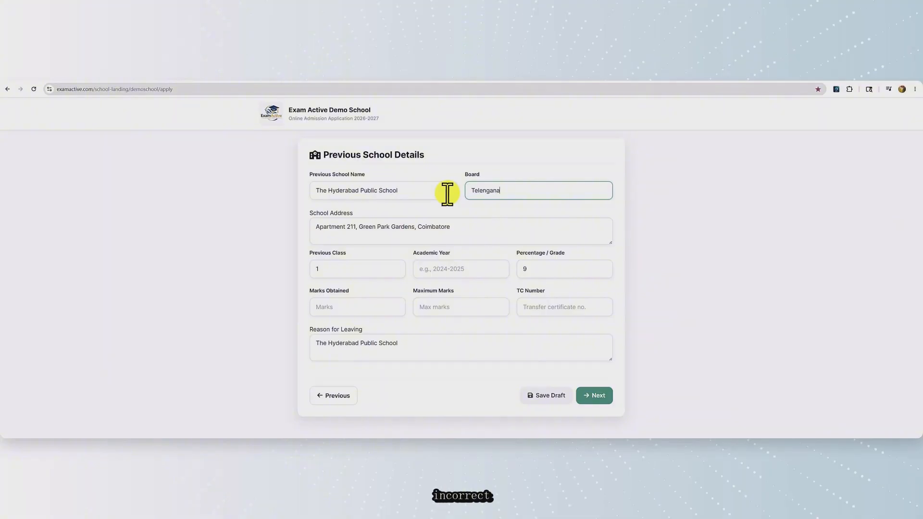
pyautogui.click(596, 397)
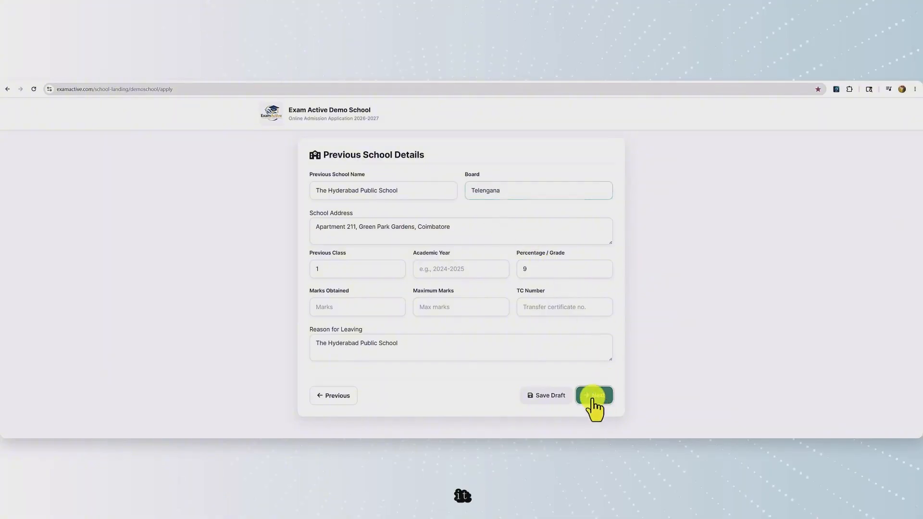
pyautogui.scroll(1, 516, 314)
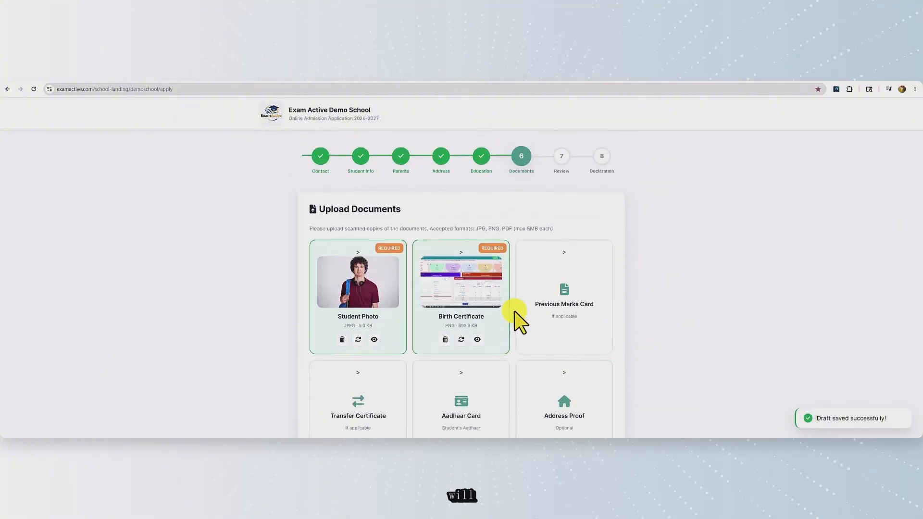
pyautogui.scroll(-1, 515, 319)
pyautogui.scroll(1, 514, 322)
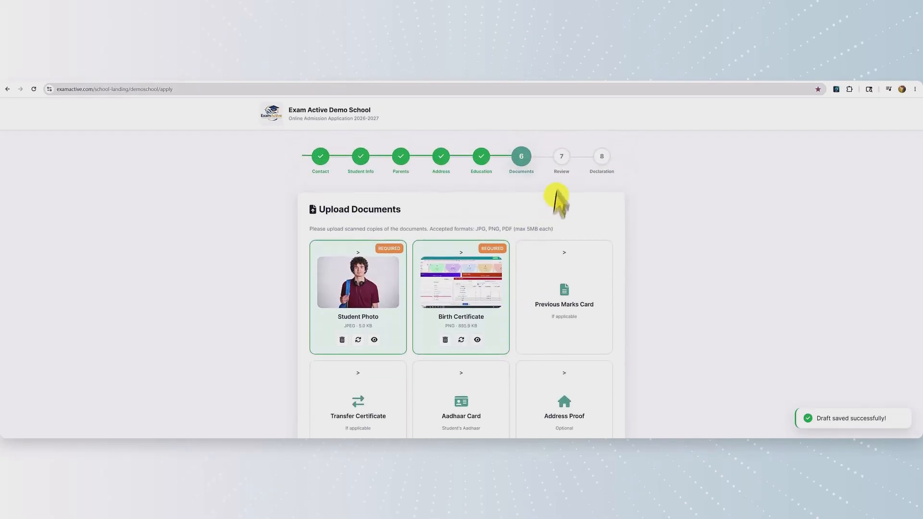
# Jump to step 7 Review and scroll down to the Documents section and bottom buttons
pyautogui.click(561, 161)
pyautogui.scroll(-3, 496, 330)
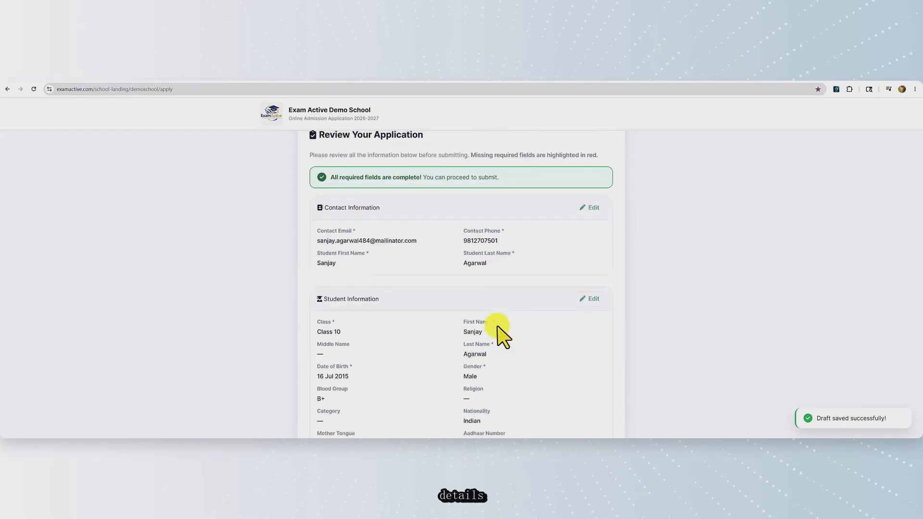
pyautogui.scroll(-6, 498, 330)
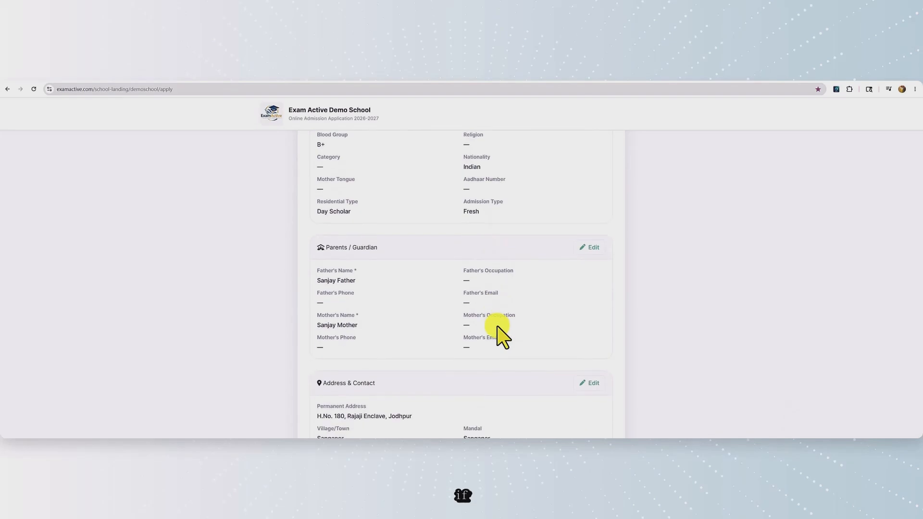
pyautogui.scroll(-5, 498, 331)
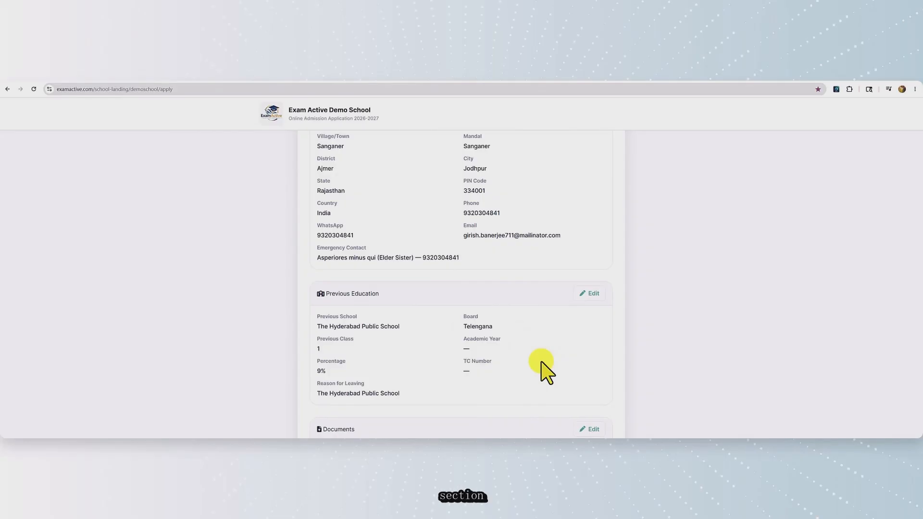
pyautogui.scroll(-2, 546, 372)
pyautogui.scroll(-2, 546, 373)
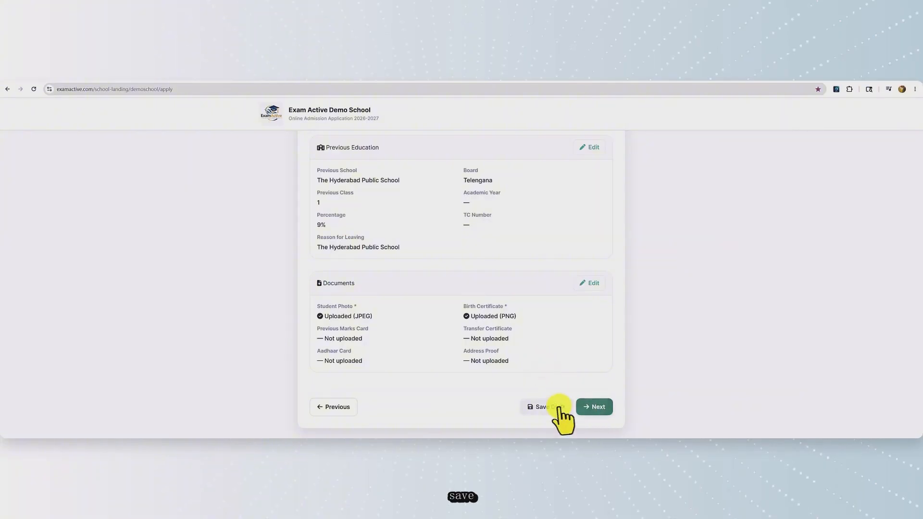
# Advance the admission form to the declaration step
pyautogui.click(597, 408)
pyautogui.scroll(3, 616, 371)
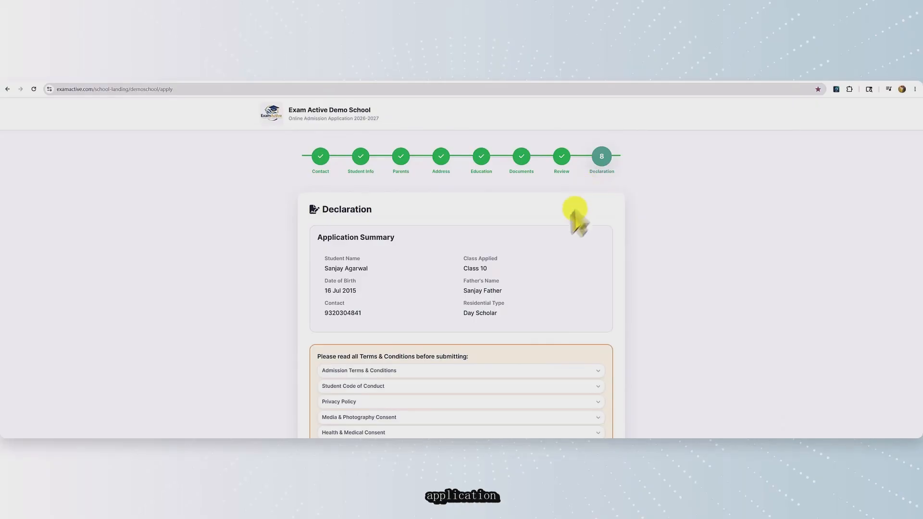
pyautogui.rightClick(571, 238)
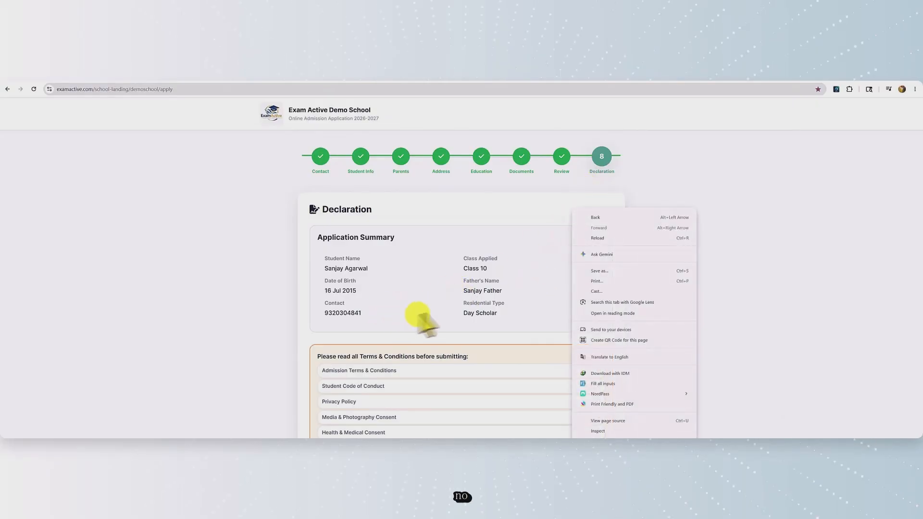
pyautogui.click(522, 299)
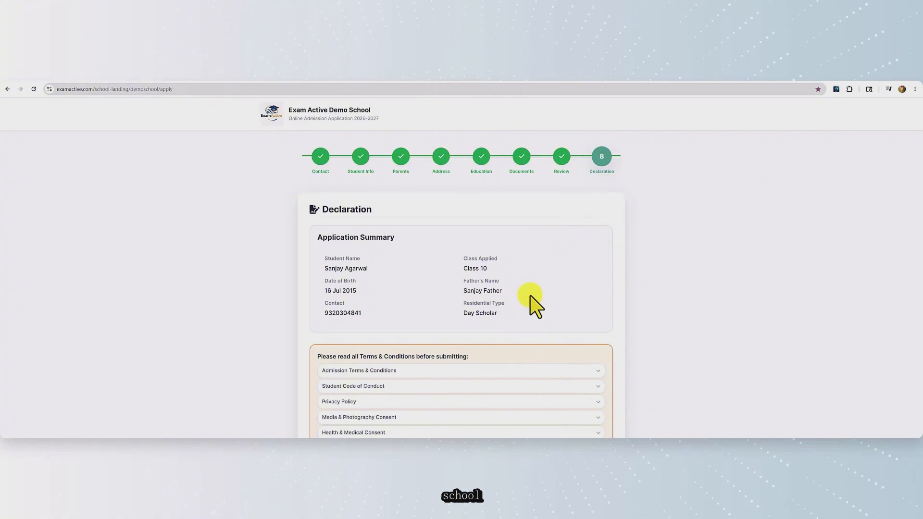
pyautogui.scroll(-1, 535, 306)
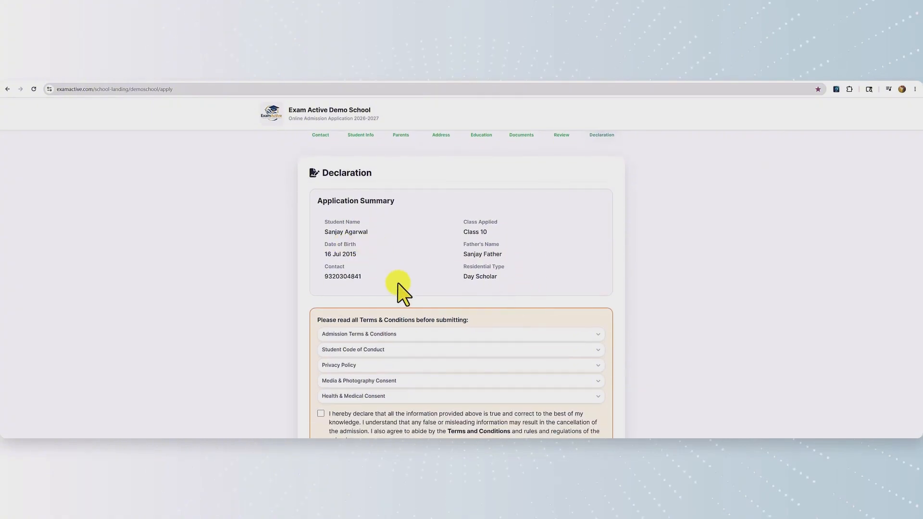
pyautogui.scroll(-1, 400, 287)
# Review the Admission Terms & Conditions, save a draft, then submit the application
pyautogui.click(596, 298)
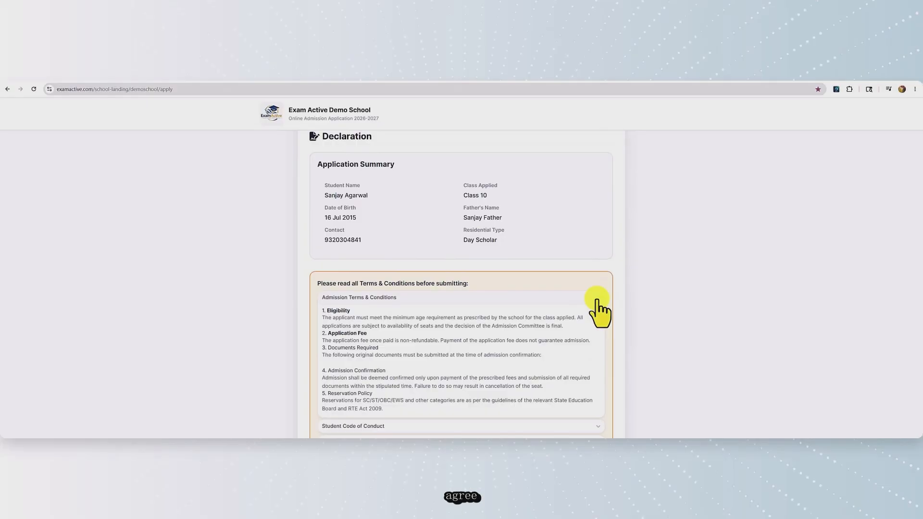
pyautogui.click(596, 298)
pyautogui.scroll(-2, 529, 337)
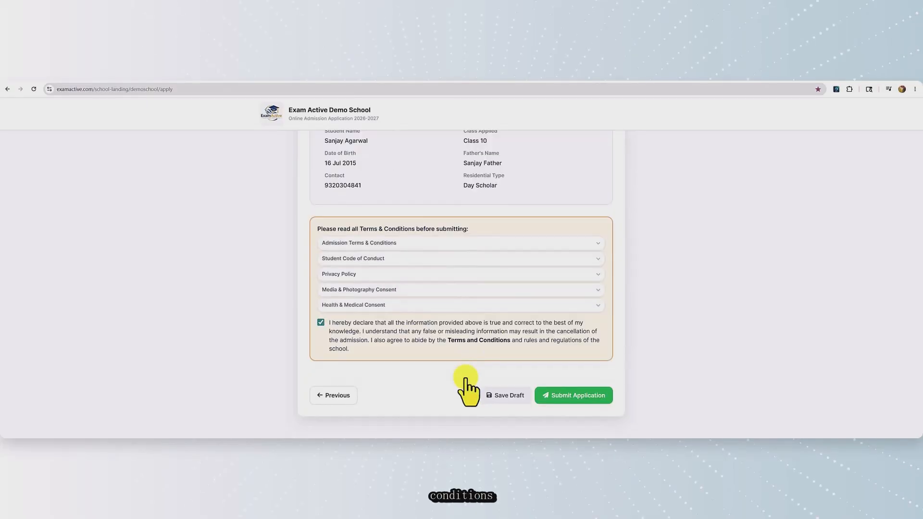
pyautogui.click(502, 399)
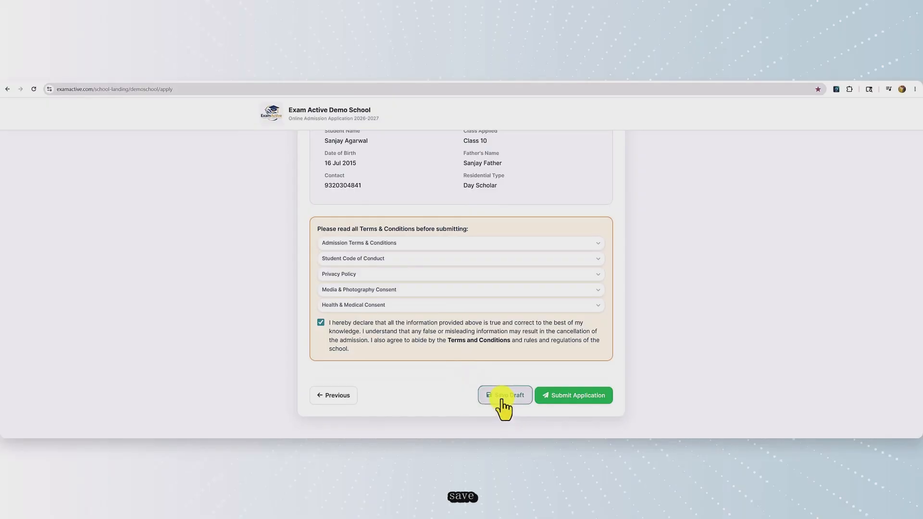
pyautogui.click(568, 396)
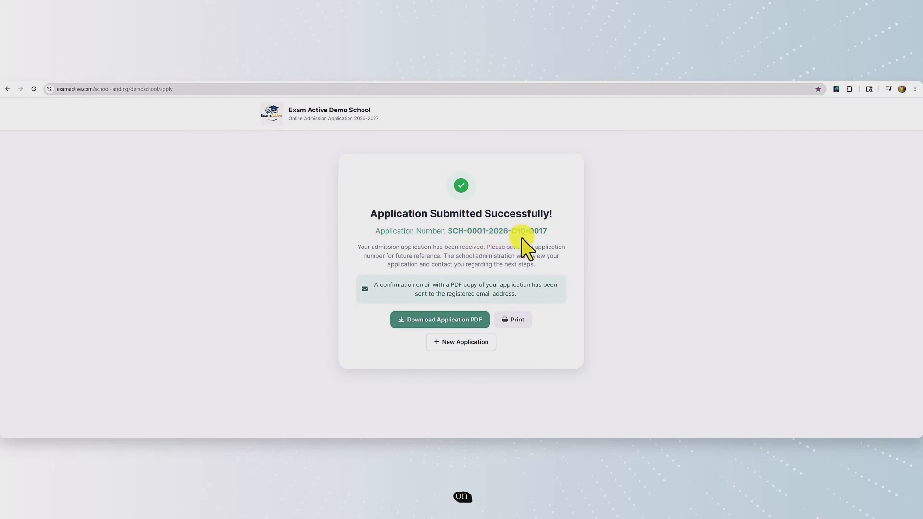
# Download the application PDF from the success card to view the 3-page form
pyautogui.click(441, 330)
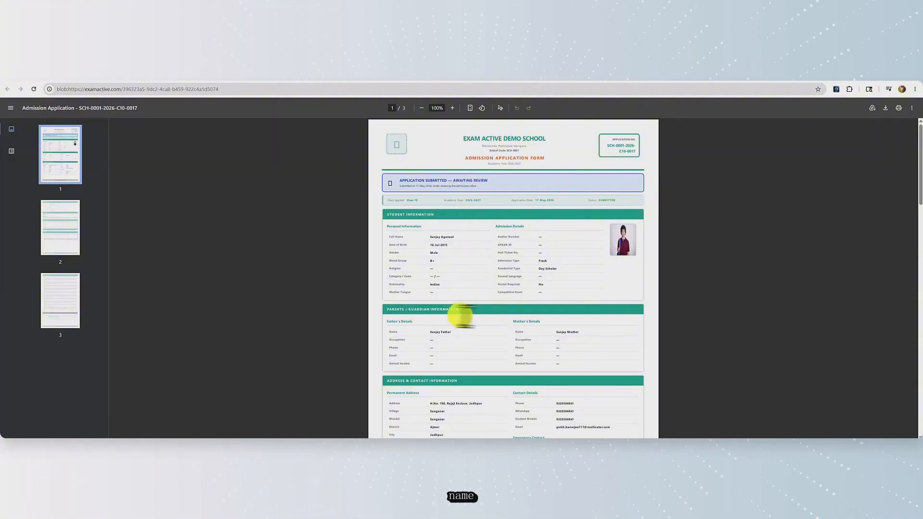
# Scroll through the 3-page application PDF down to the Declaration
pyautogui.scroll(-3, 495, 317)
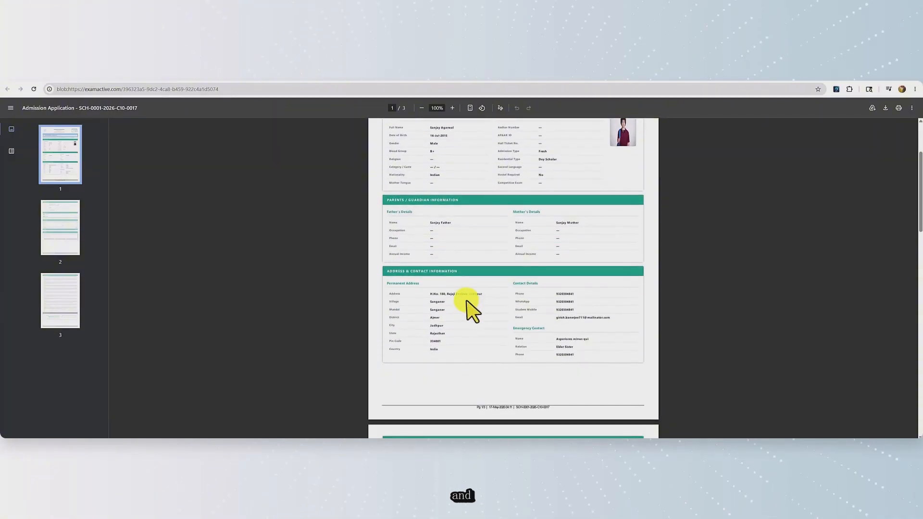
pyautogui.scroll(-3, 467, 300)
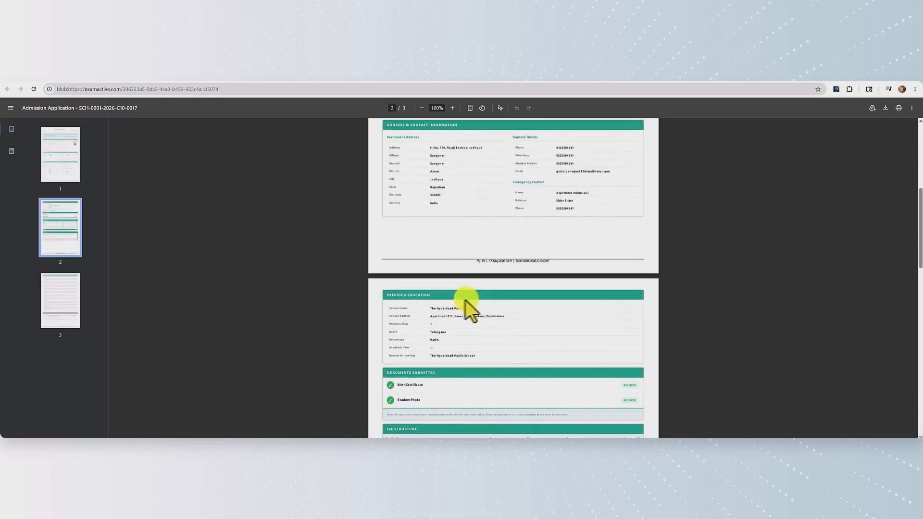
pyautogui.scroll(-2, 453, 302)
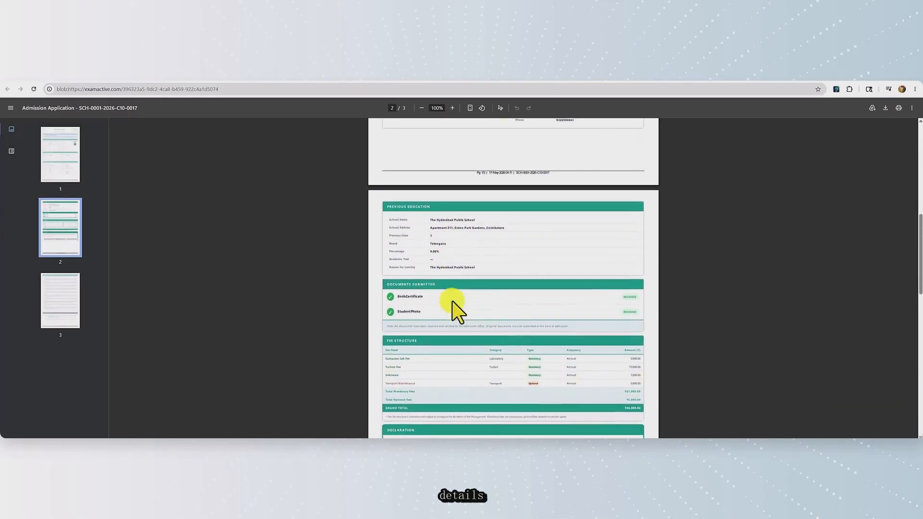
pyautogui.scroll(-2, 641, 281)
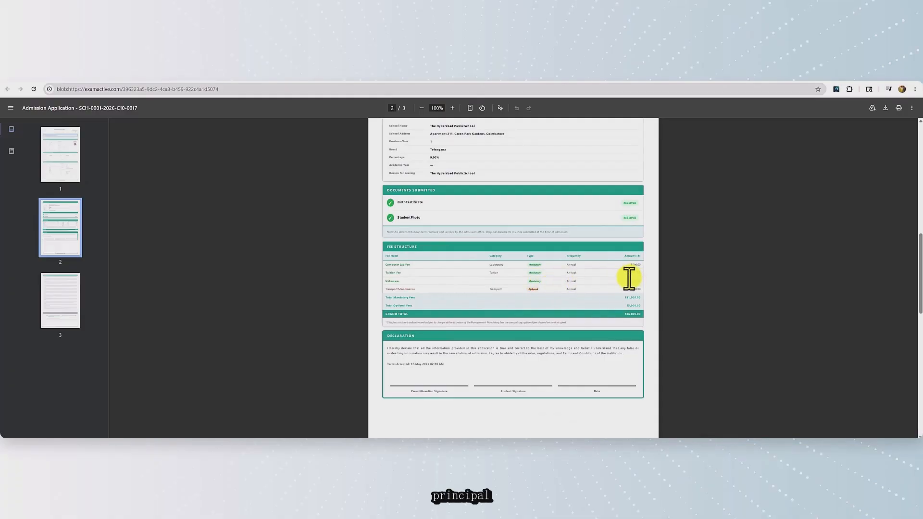
pyautogui.scroll(-1, 577, 288)
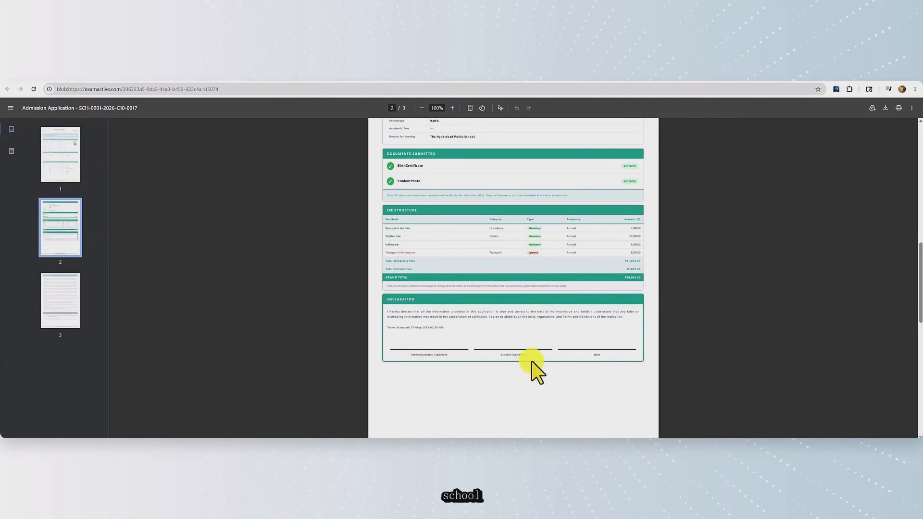
pyautogui.scroll(5, 591, 373)
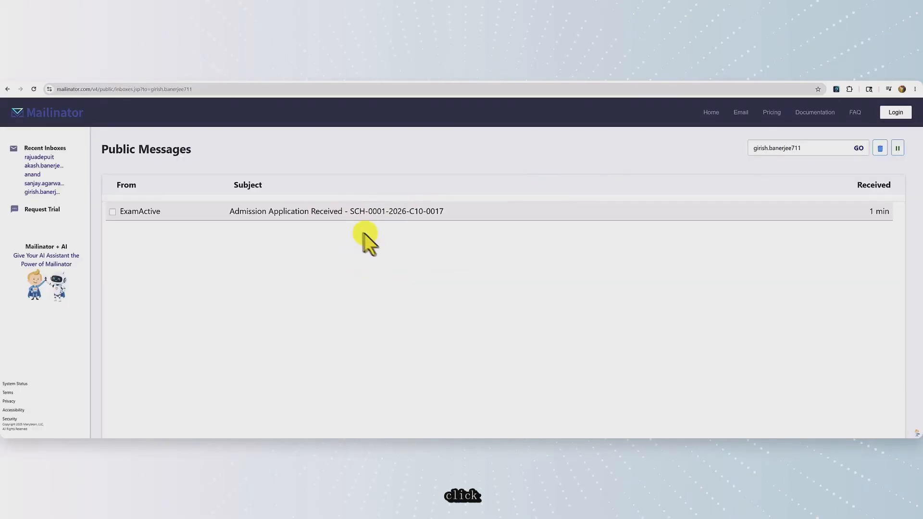
# Open the ExamActive 'Admission Application Received' email and scroll through its details
pyautogui.click(338, 229)
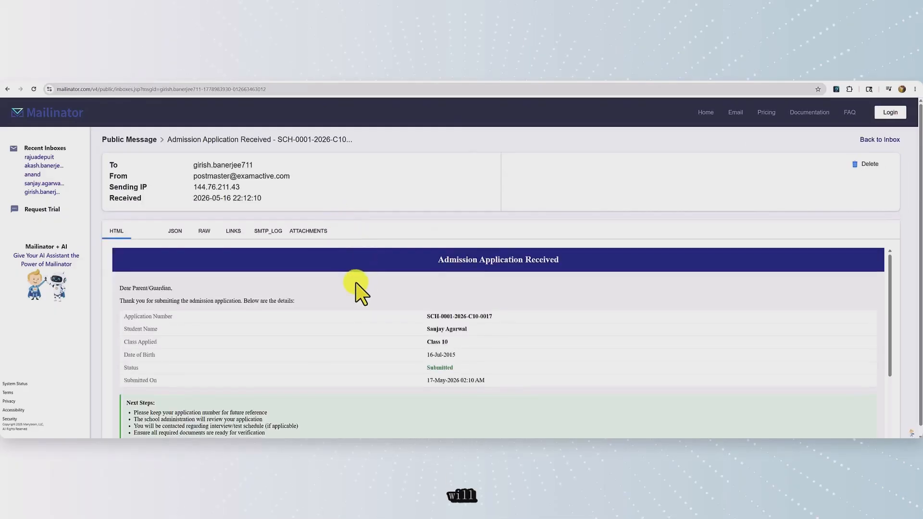
pyautogui.scroll(-2, 359, 290)
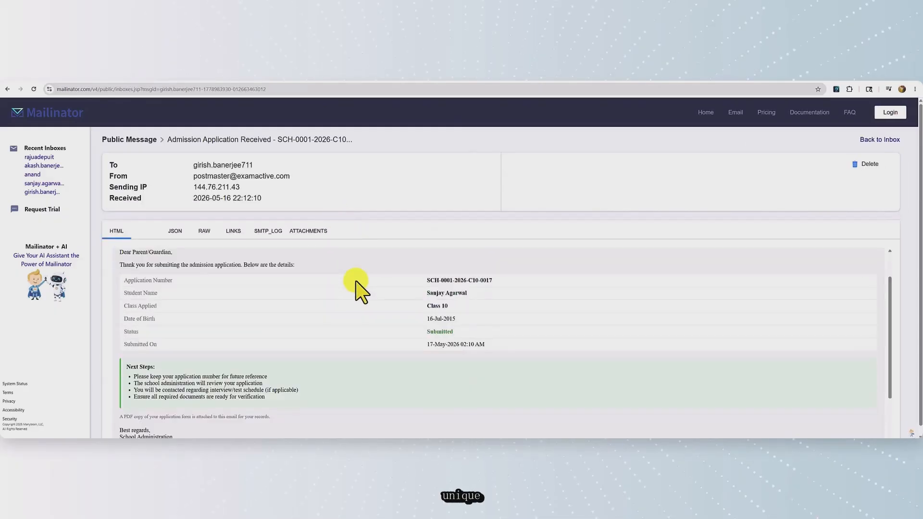
pyautogui.scroll(-3, 360, 291)
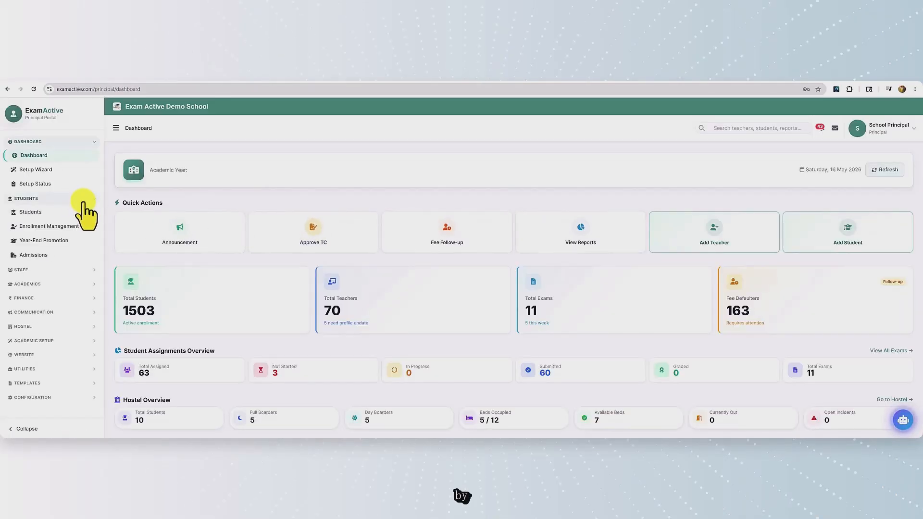
# View the newest Class 10 application, status Submitted, from the Admissions list
pyautogui.click(34, 263)
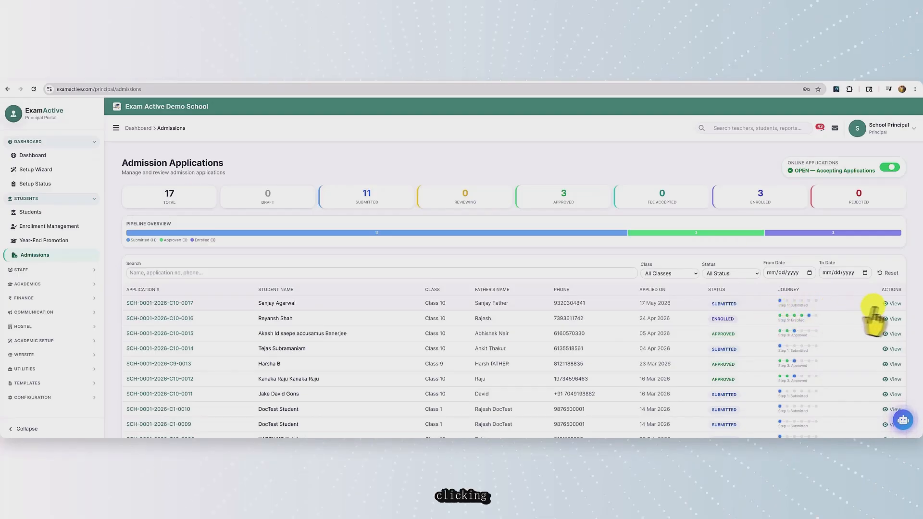
pyautogui.click(889, 303)
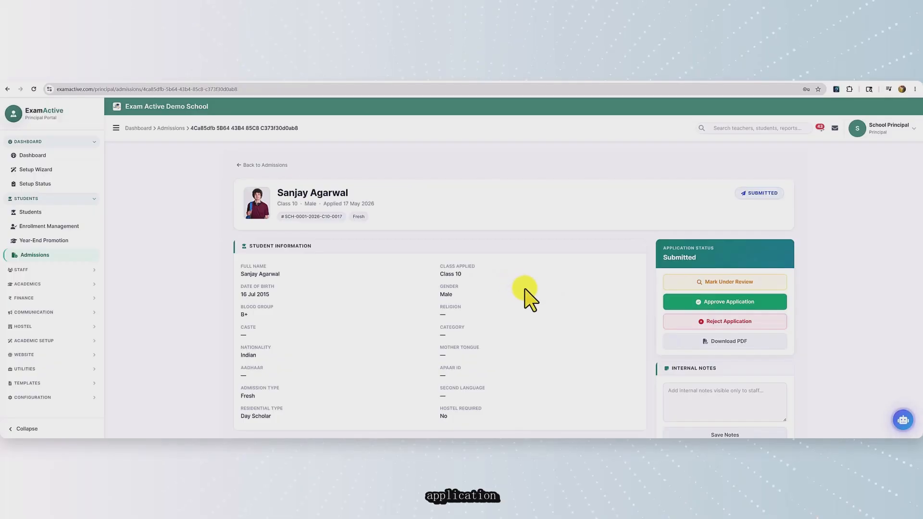
pyautogui.scroll(-1, 531, 298)
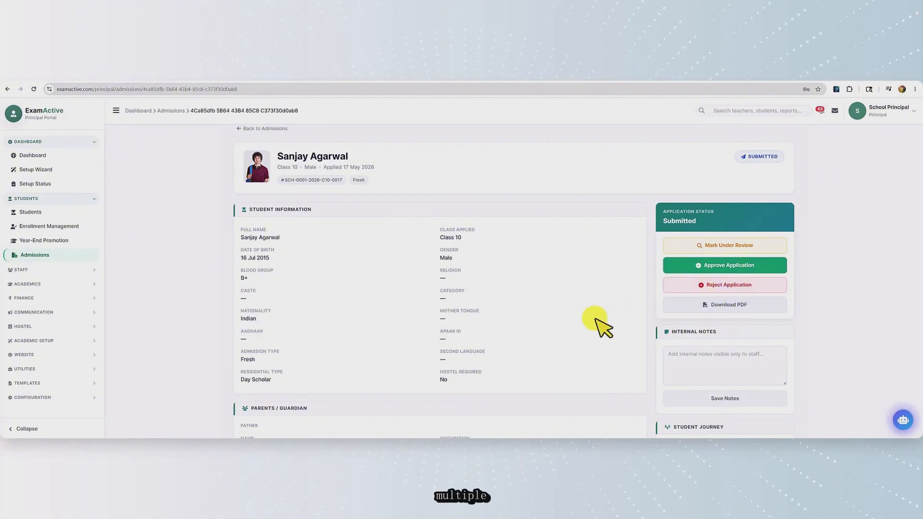
pyautogui.scroll(-2, 593, 331)
pyautogui.click(705, 291)
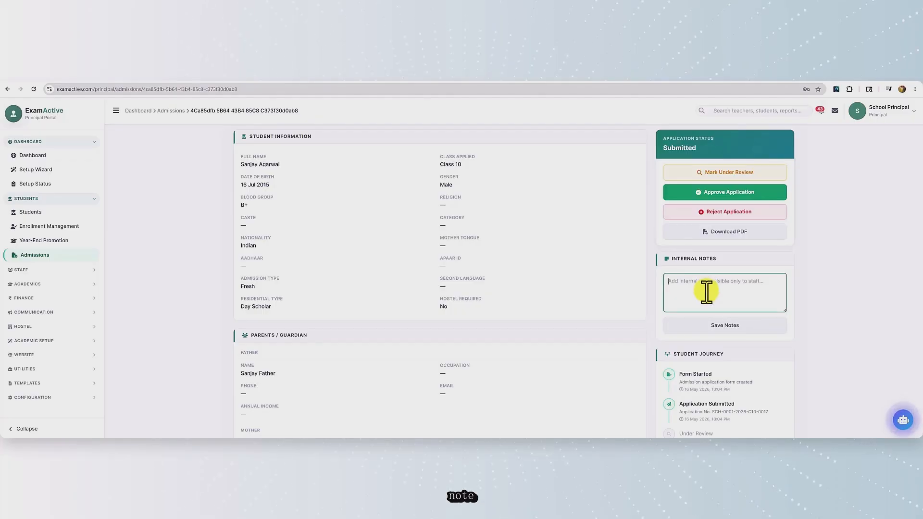
pyautogui.scroll(-2, 712, 330)
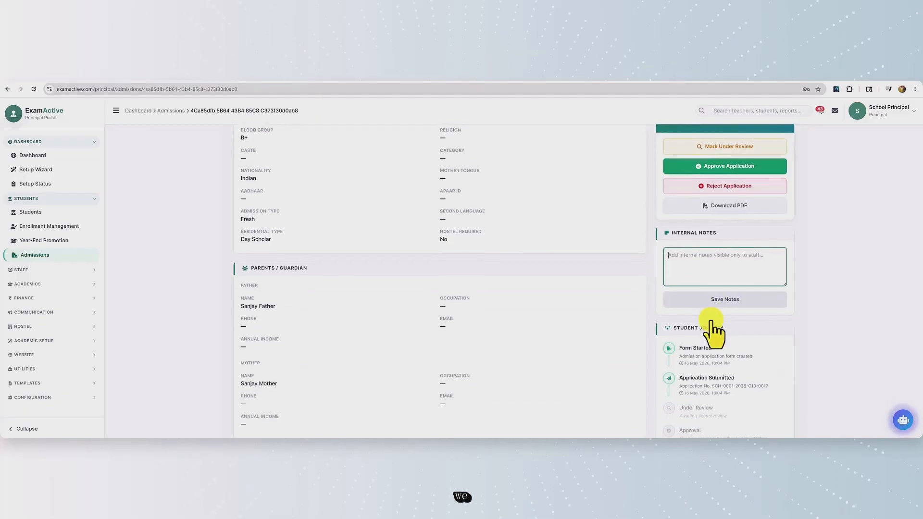
pyautogui.scroll(-3, 713, 331)
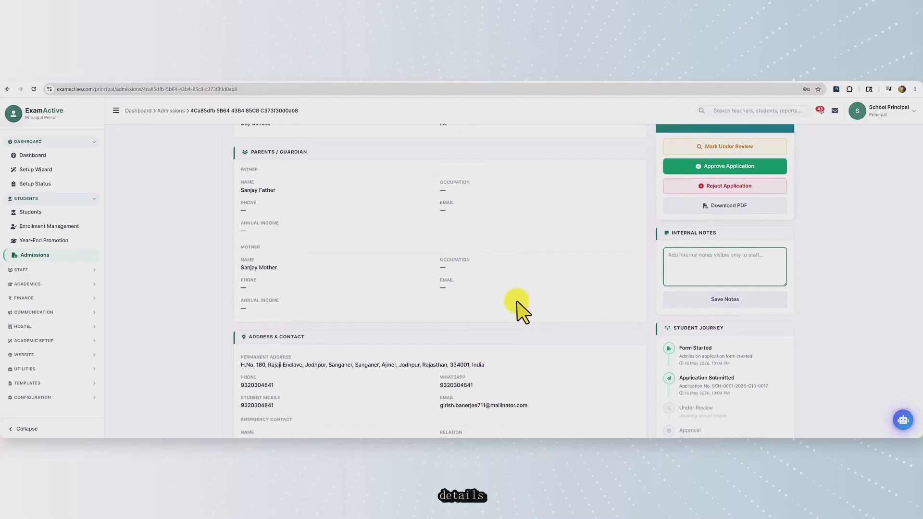
pyautogui.scroll(-5, 521, 310)
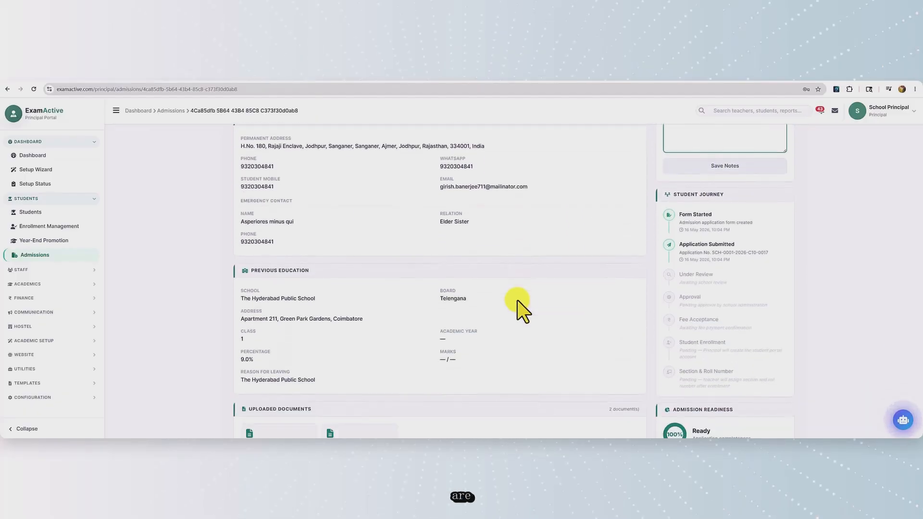
pyautogui.scroll(-4, 517, 308)
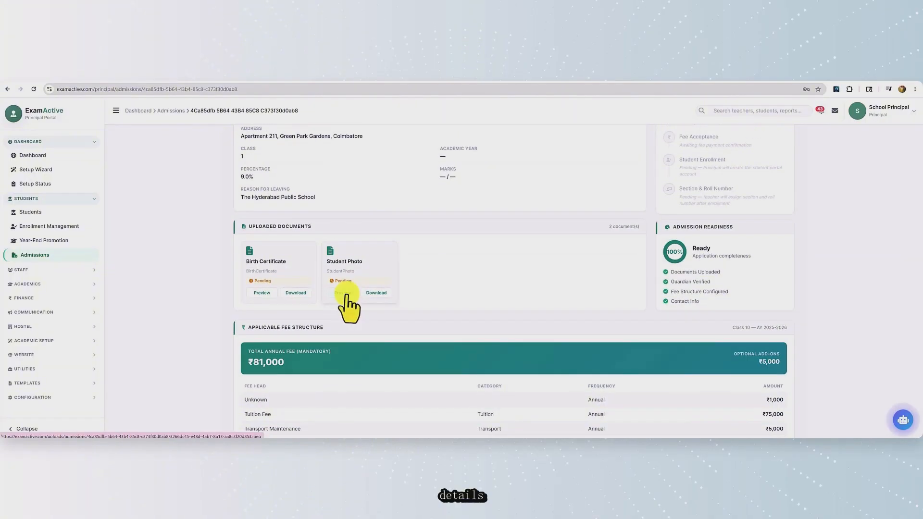
pyautogui.scroll(-2, 435, 311)
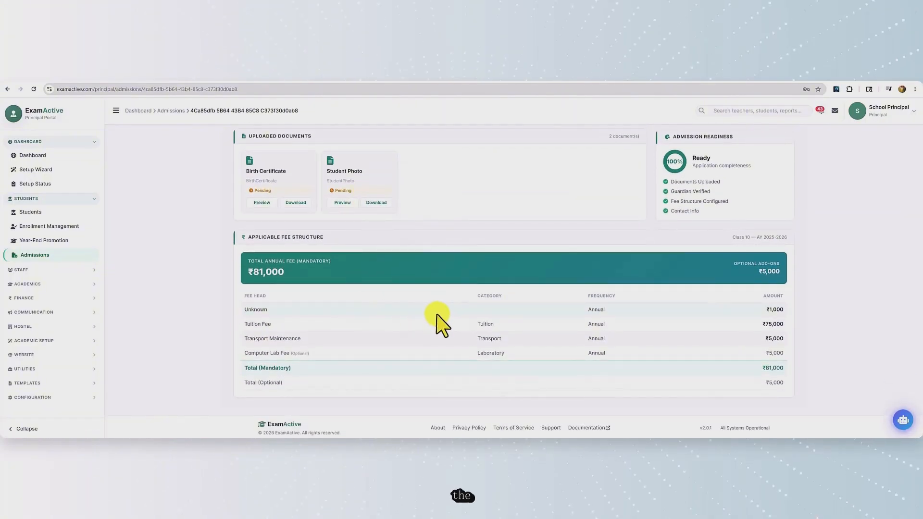
pyautogui.scroll(5, 437, 314)
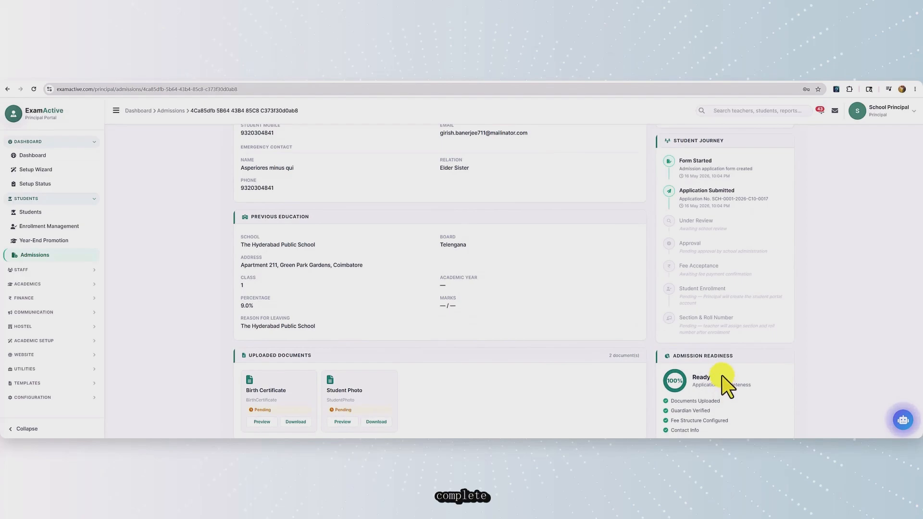
pyautogui.scroll(1, 722, 377)
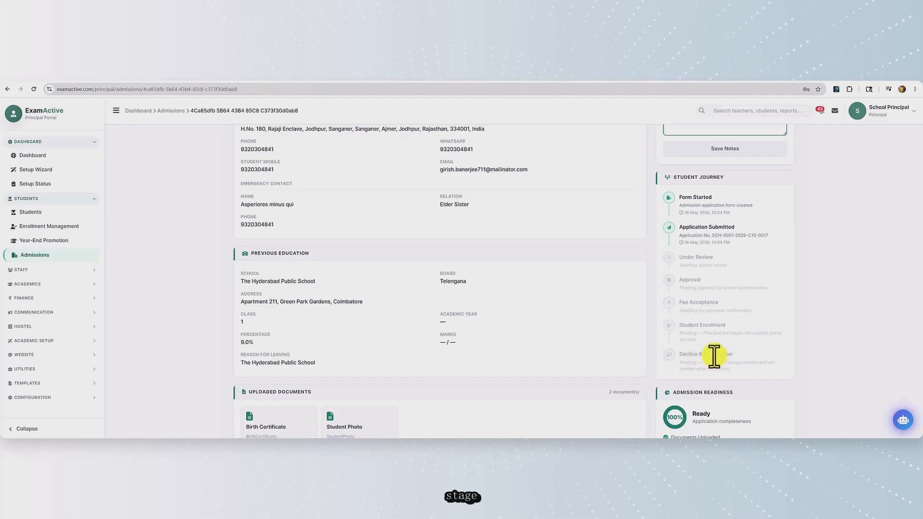
pyautogui.scroll(3, 714, 355)
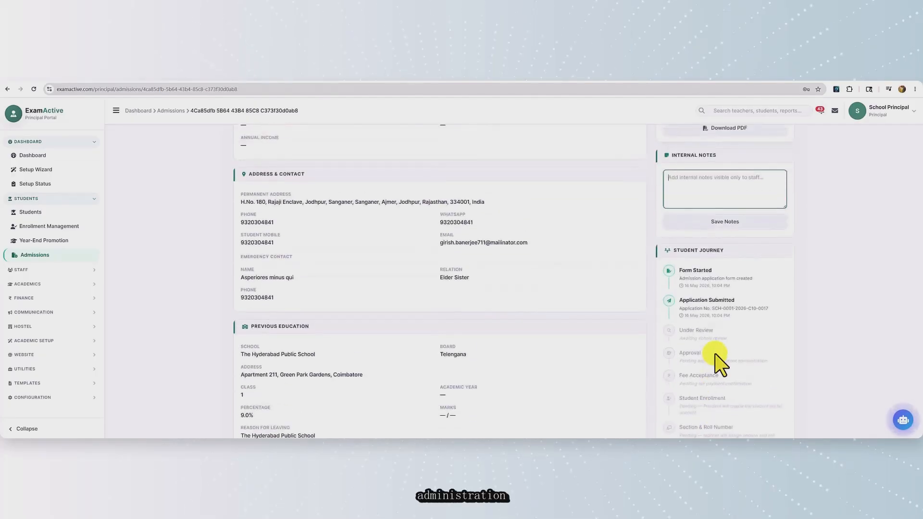
pyautogui.scroll(6, 714, 354)
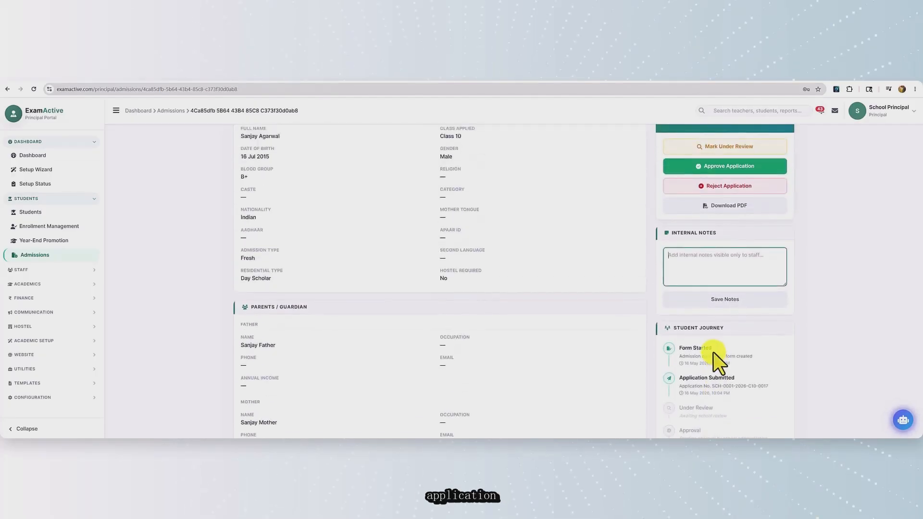